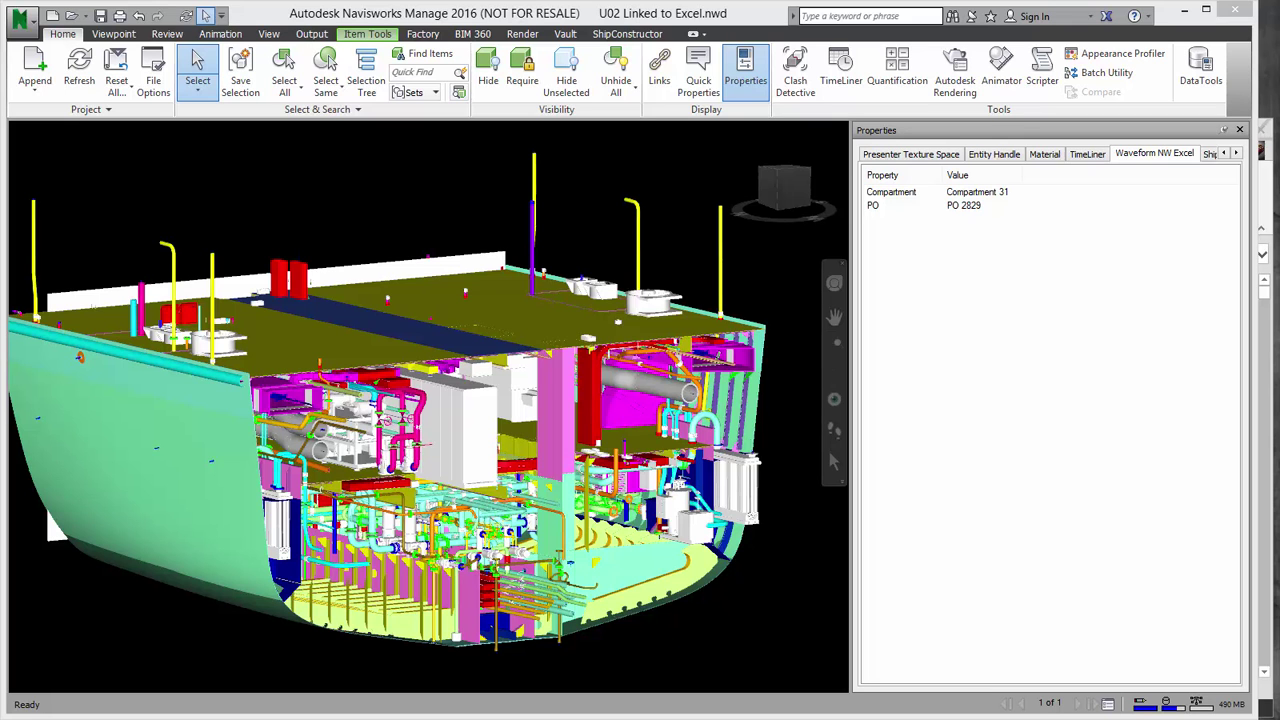
Orbit the ship model to face its open end and examine a port-side main deck plate's Waveform NW Excel and ShipConstructor properties
left_click(834, 373)
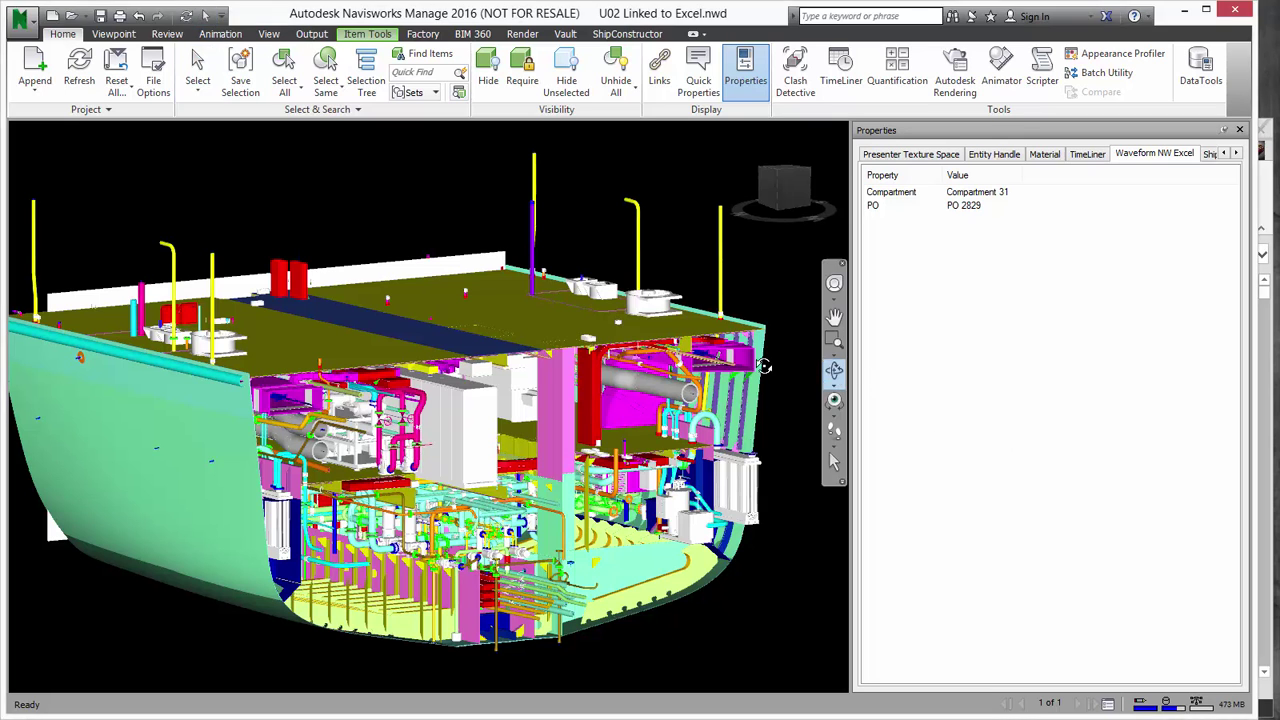
left_click_drag(648, 344, 285, 303)
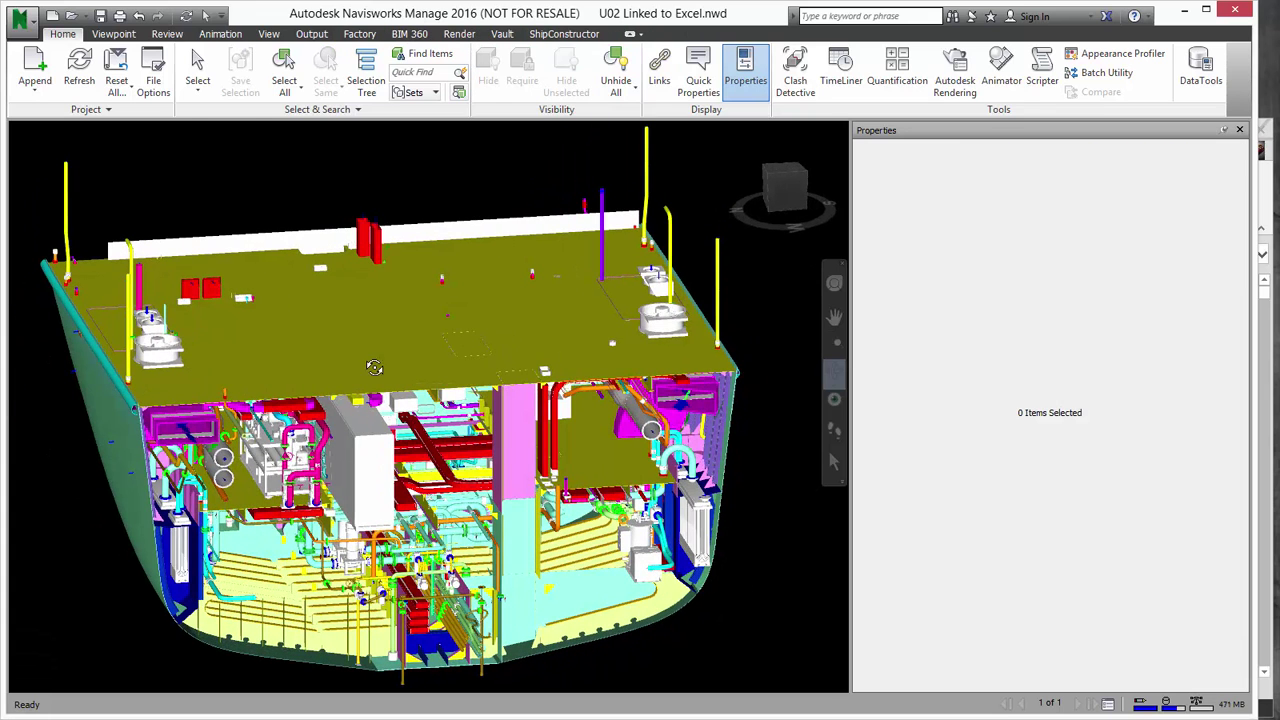
left_click(198, 72)
left_click(275, 307)
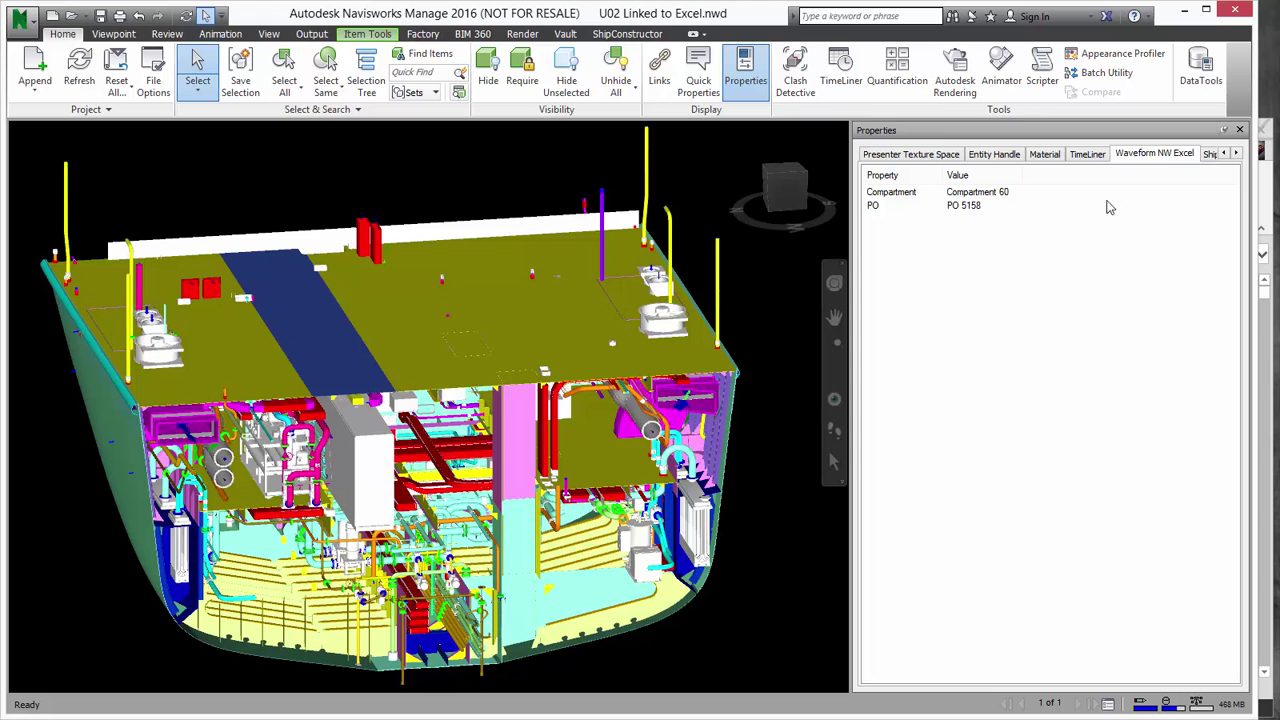
left_click(1211, 155)
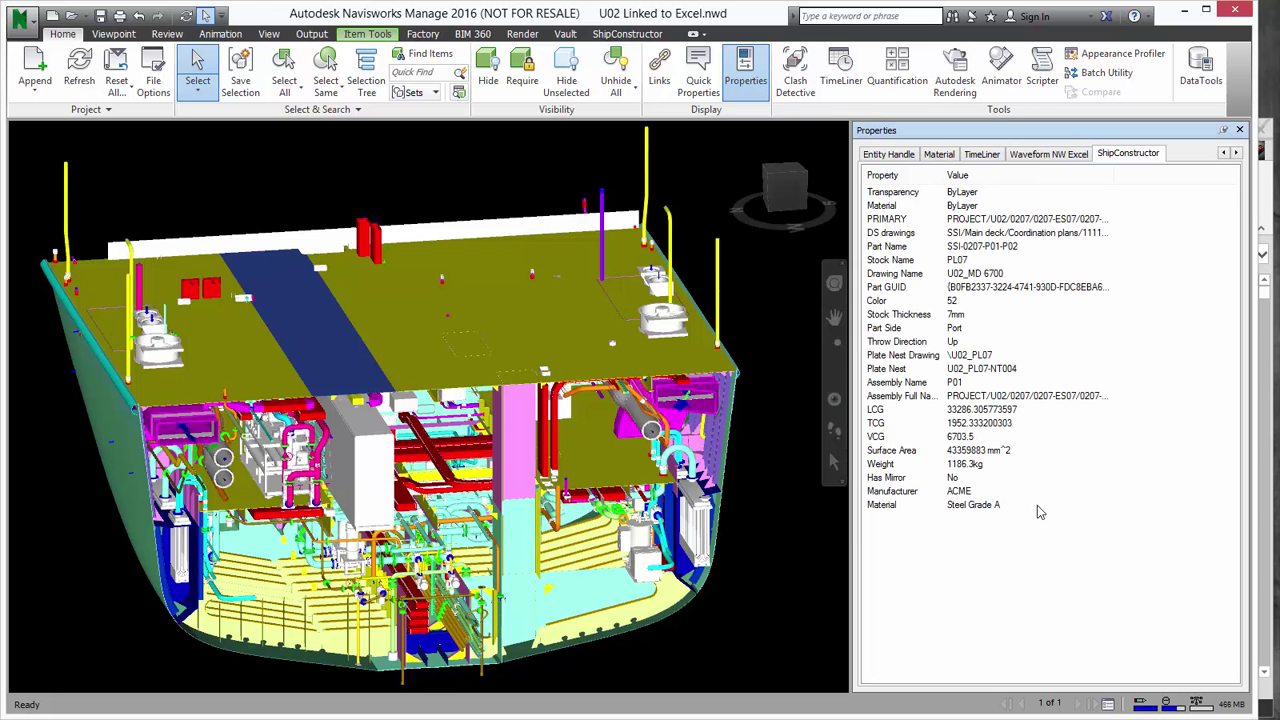
Select a starboard main deck plate and examine its Waveform NW Excel properties with the Excel workbook visible alongside the model
left_click(561, 350)
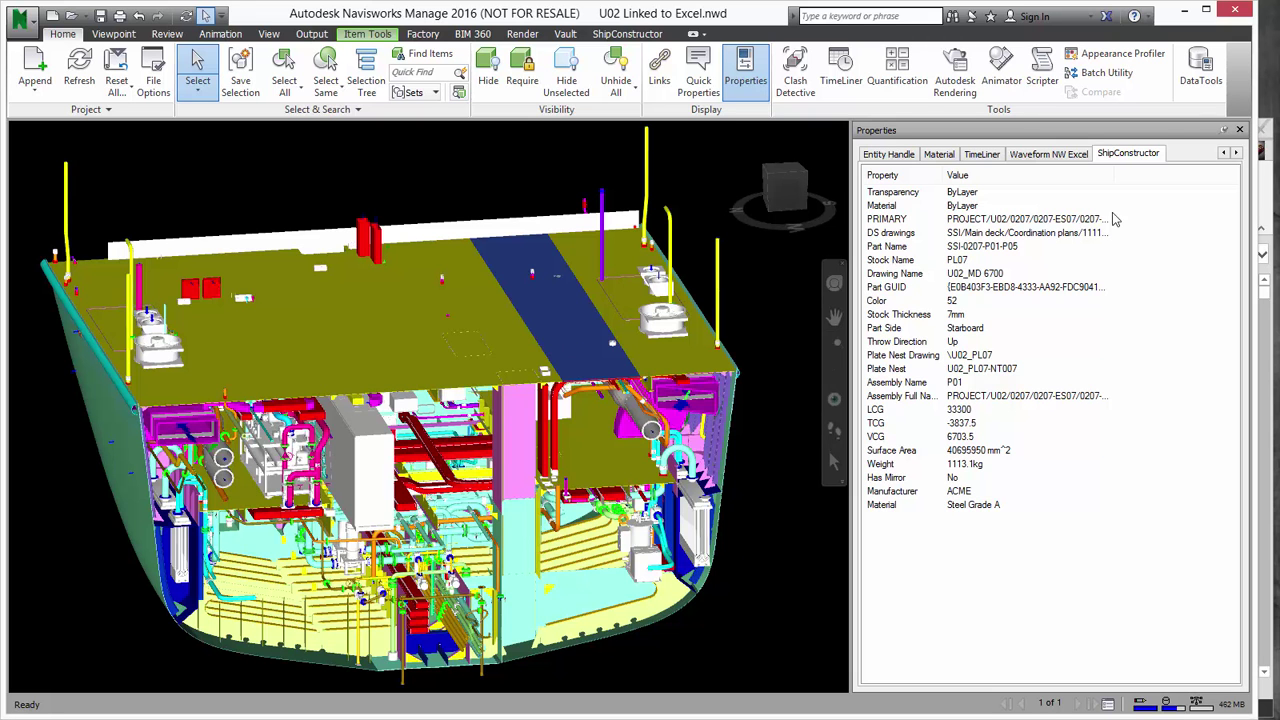
left_click_drag(1255, 105, 845, 113)
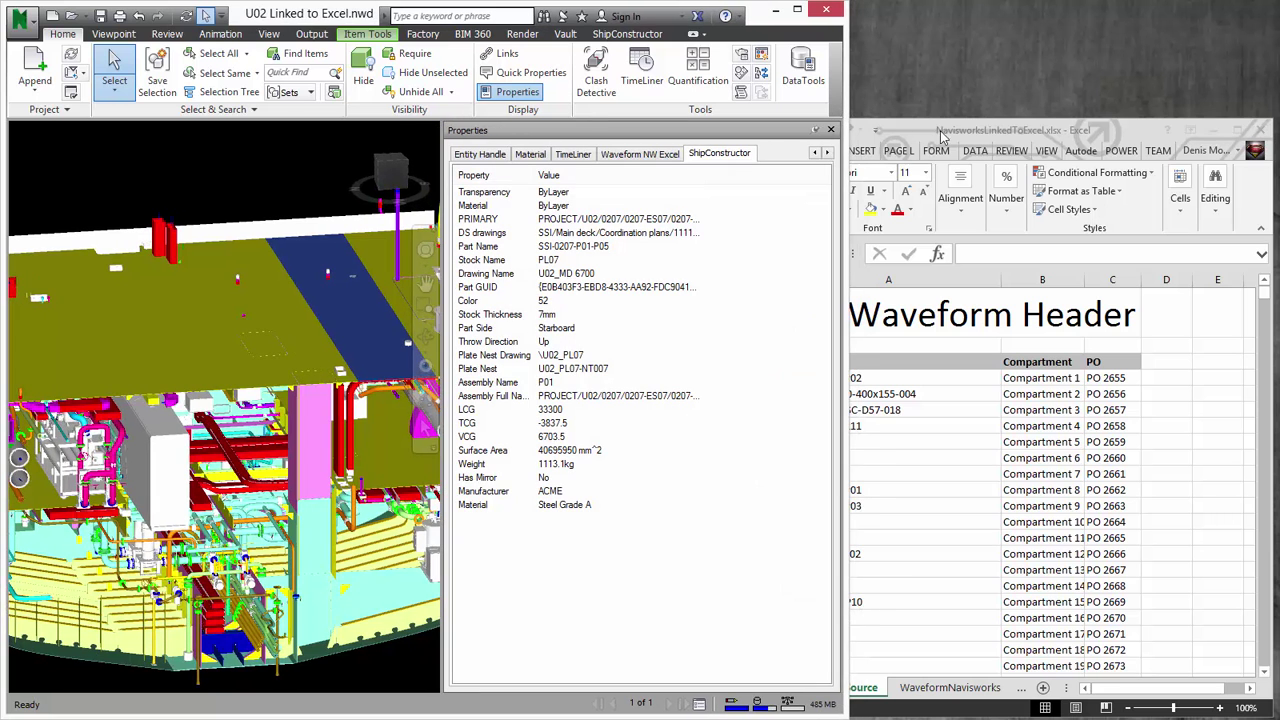
left_click(984, 134)
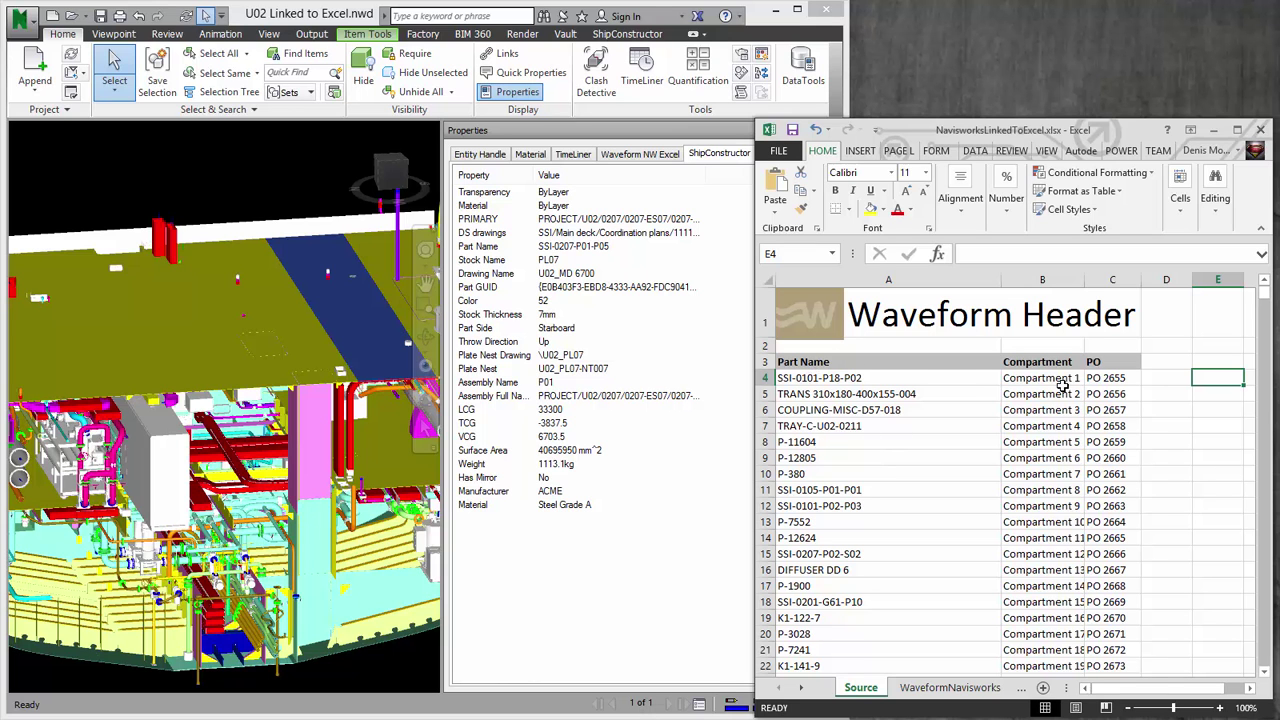
left_click(584, 371)
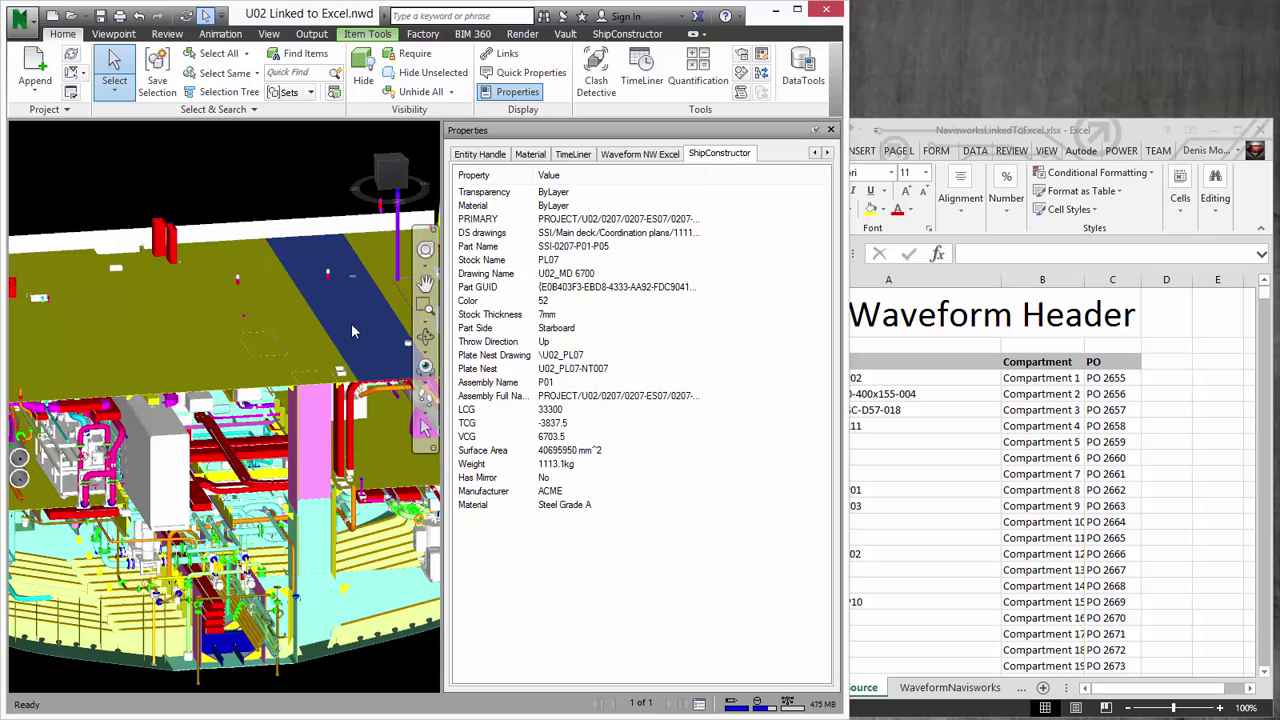
left_click(634, 155)
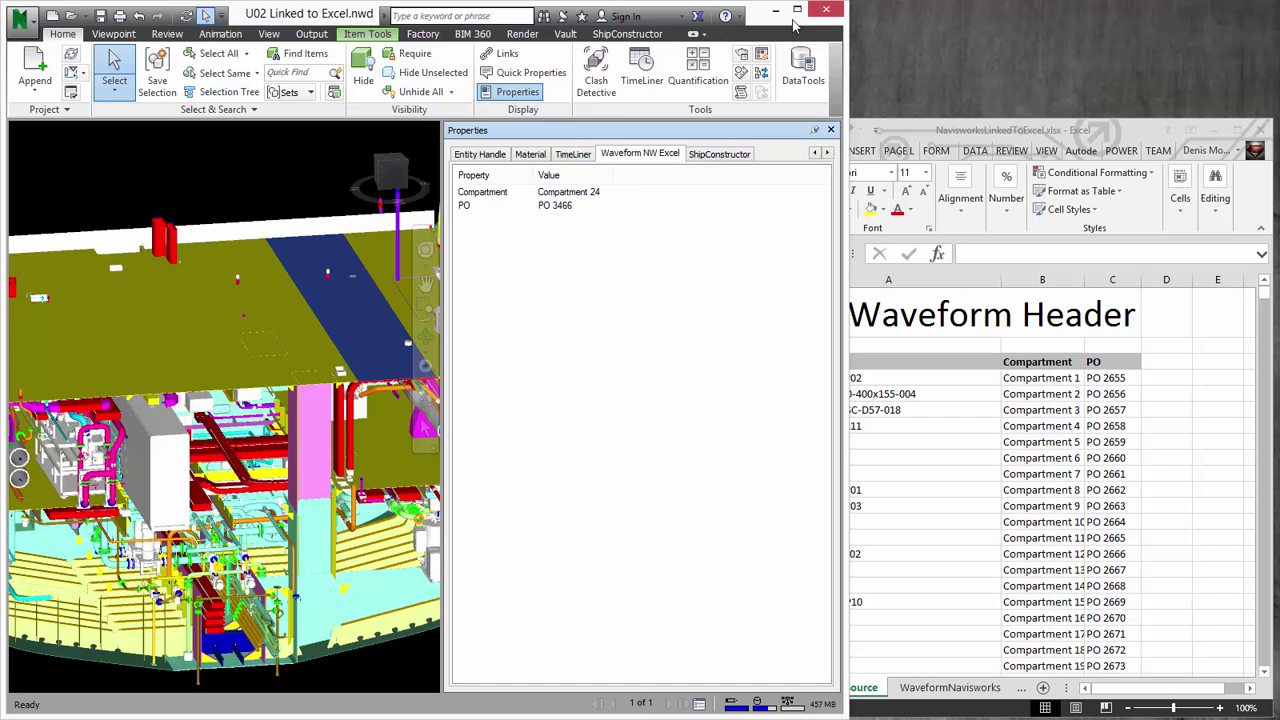
Switch to NavisworksLinkedToExcel.xlsx and compare the Part Name, Compartment and PO data on the Source and WaveformNavisworks sheets
left_click(776, 10)
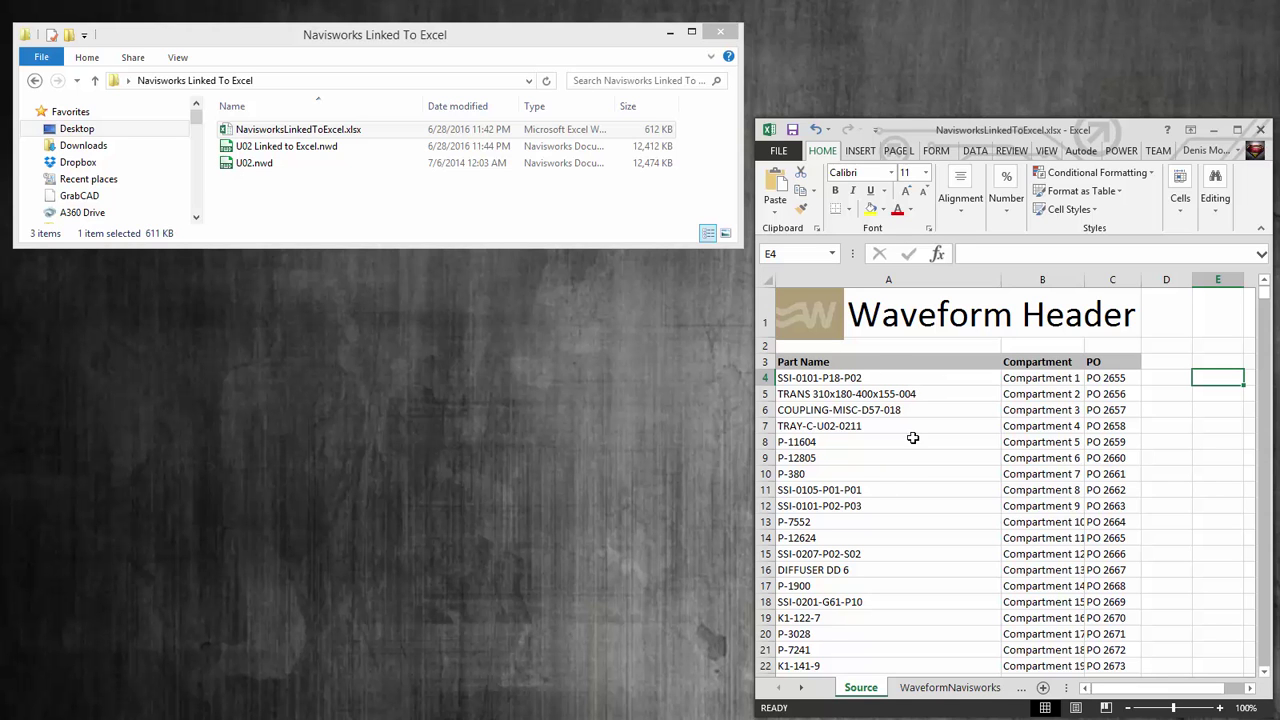
left_click(822, 378)
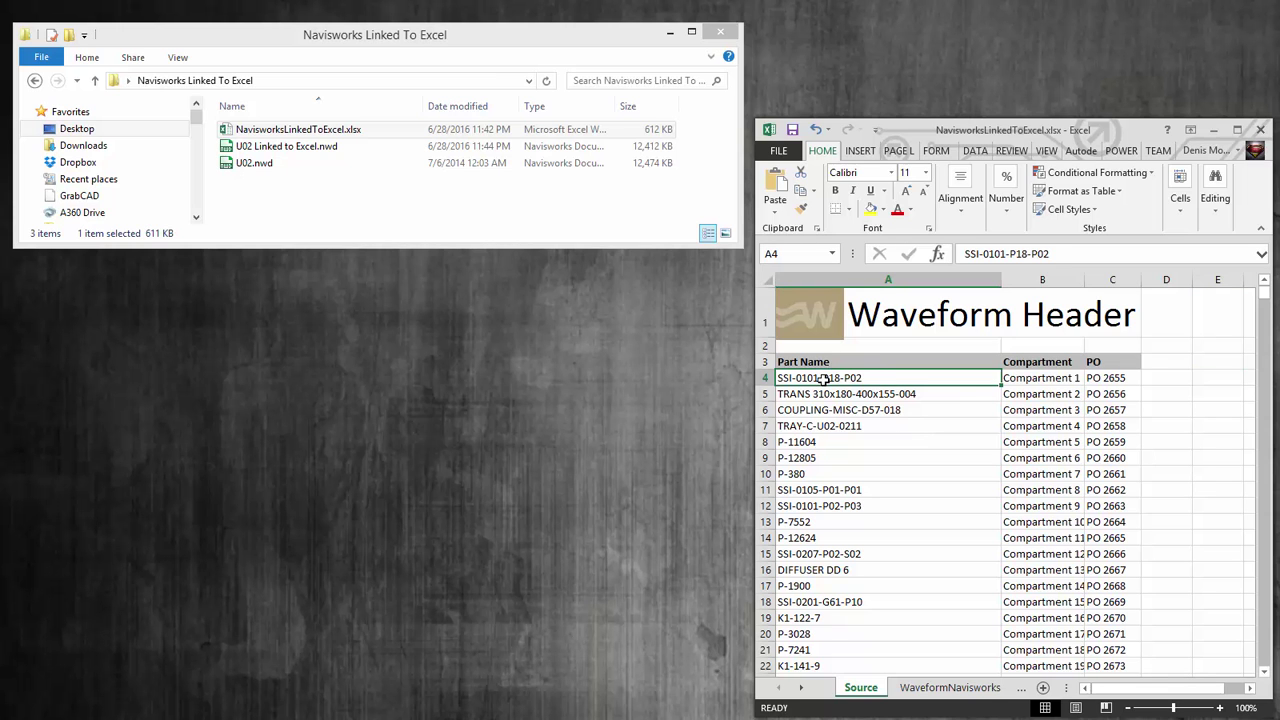
left_click(1033, 379)
left_click(1097, 379)
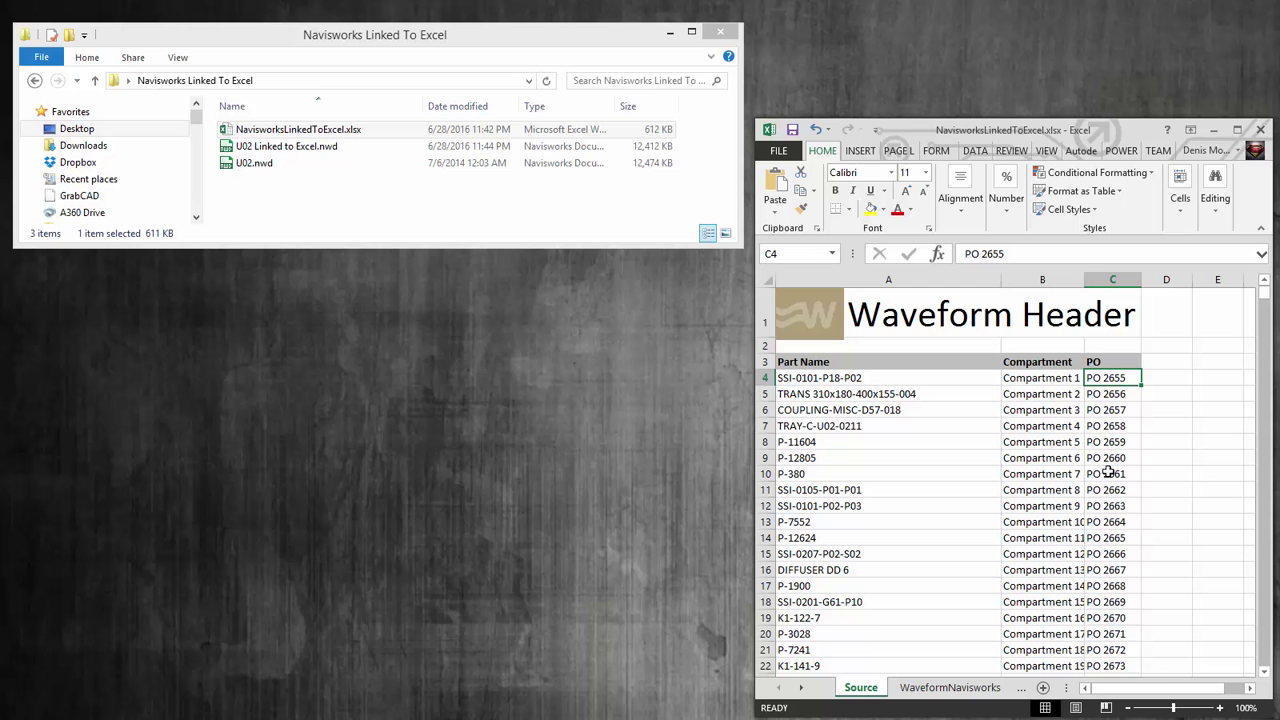
left_click(952, 688)
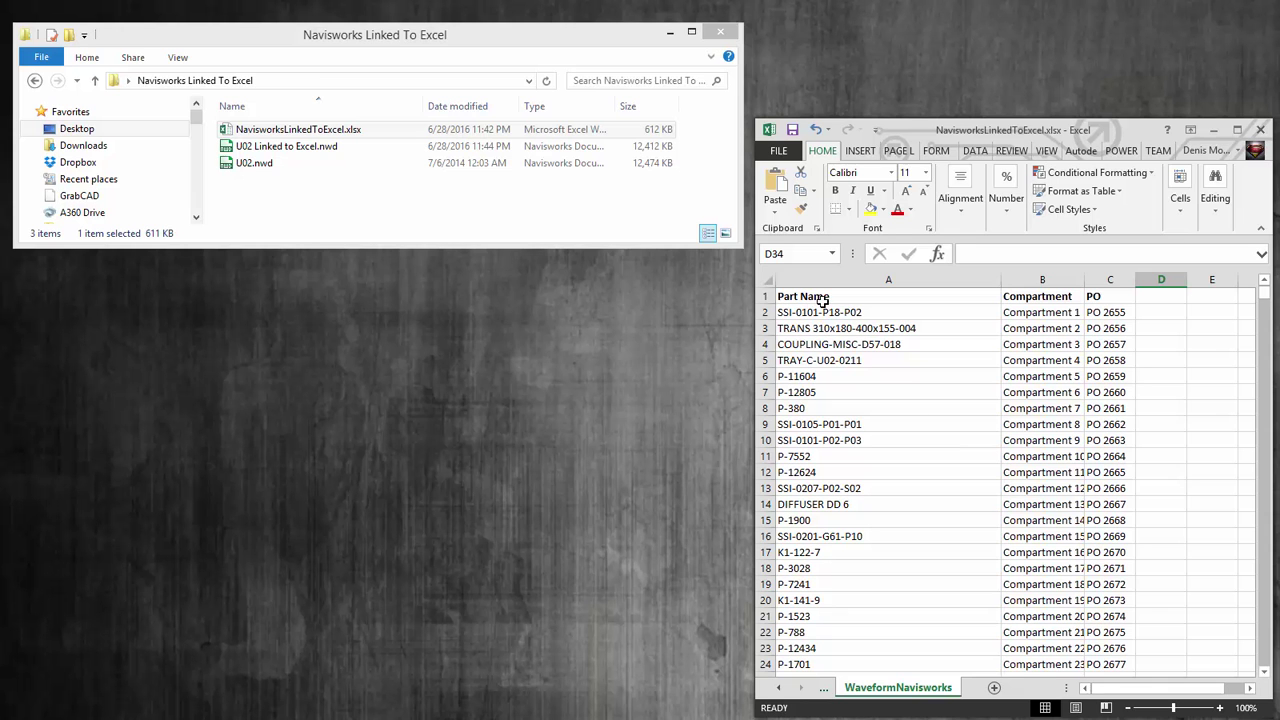
left_click(826, 688)
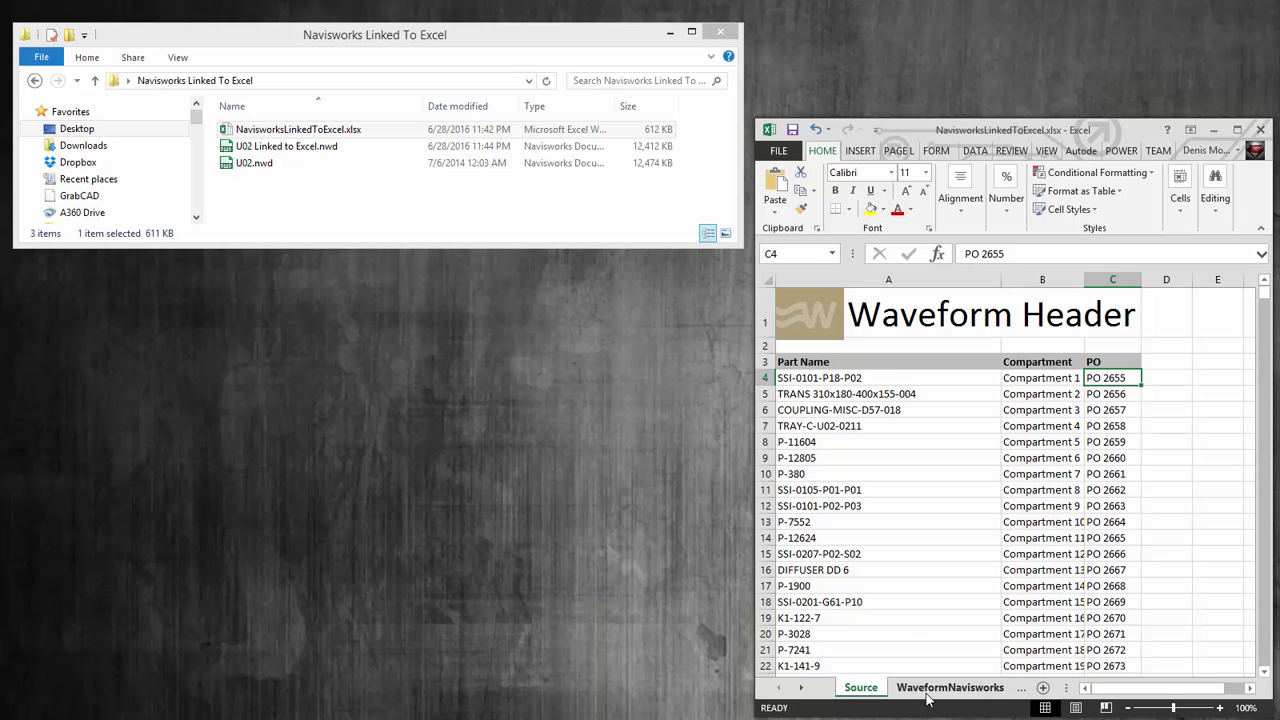
left_click(948, 688)
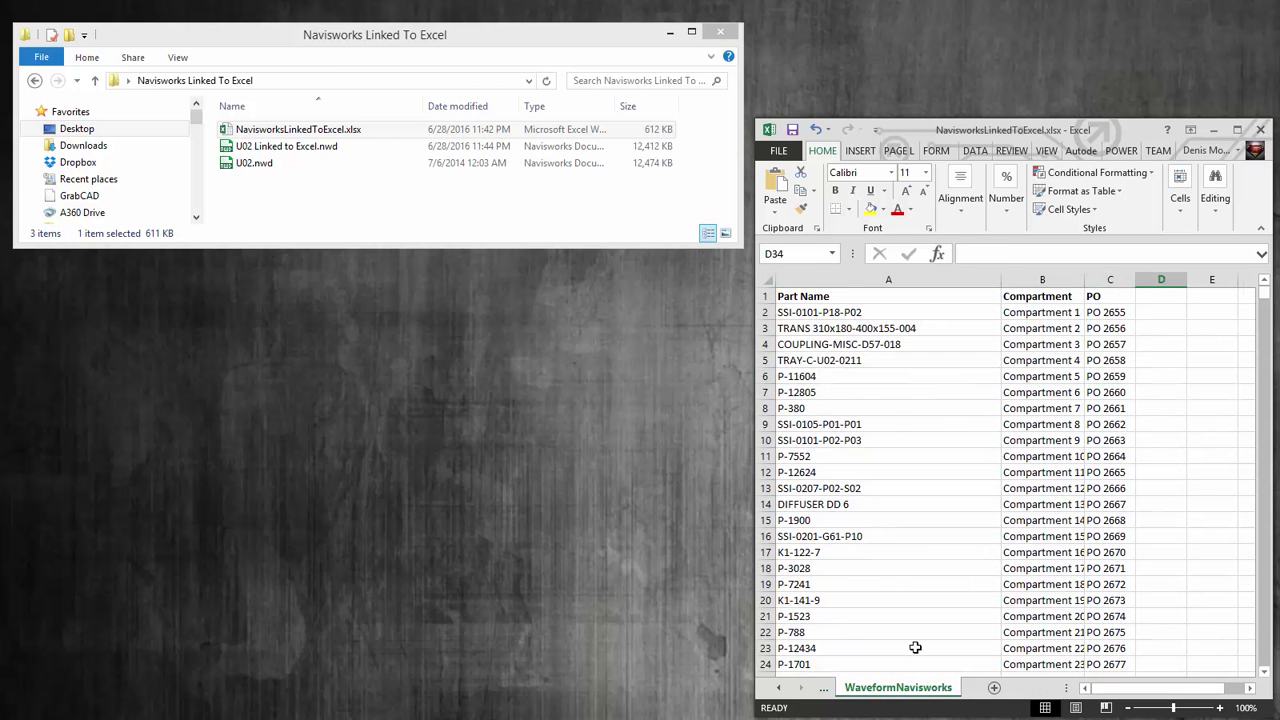
Add a new worksheet and link its cell A1 to the Part Name header with the formula =Source!A3
left_click(995, 688)
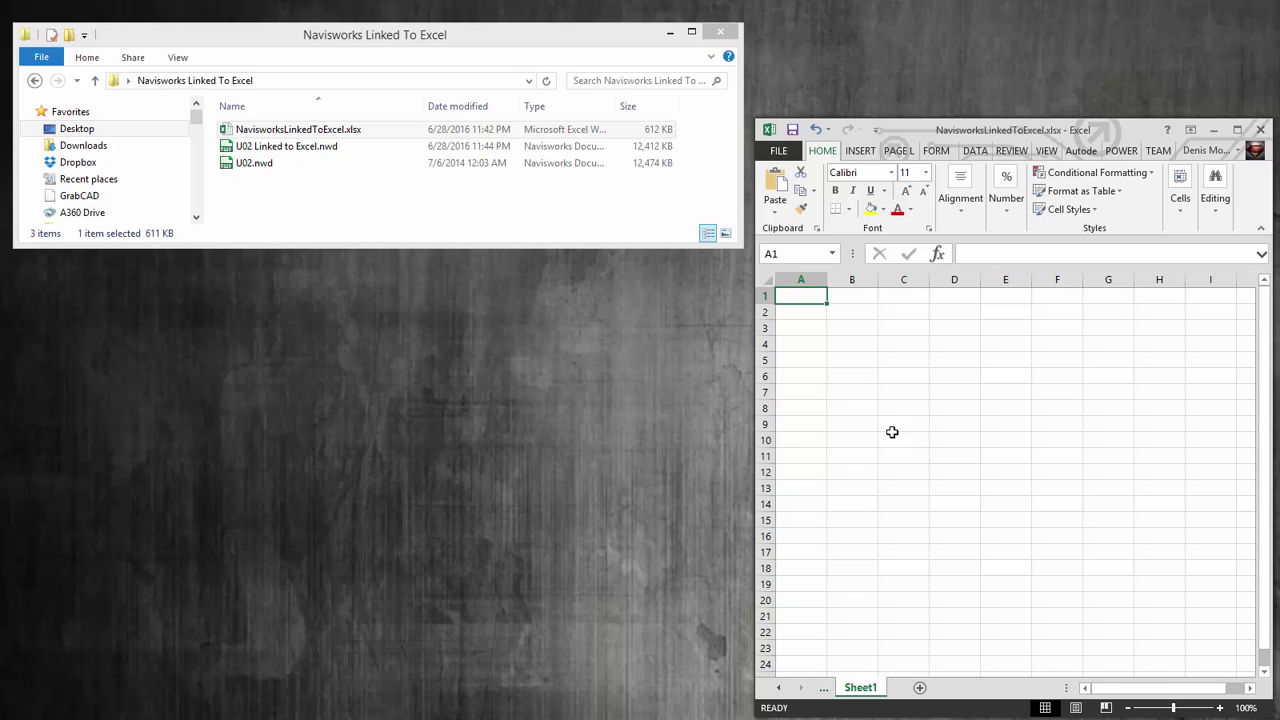
left_click(989, 253)
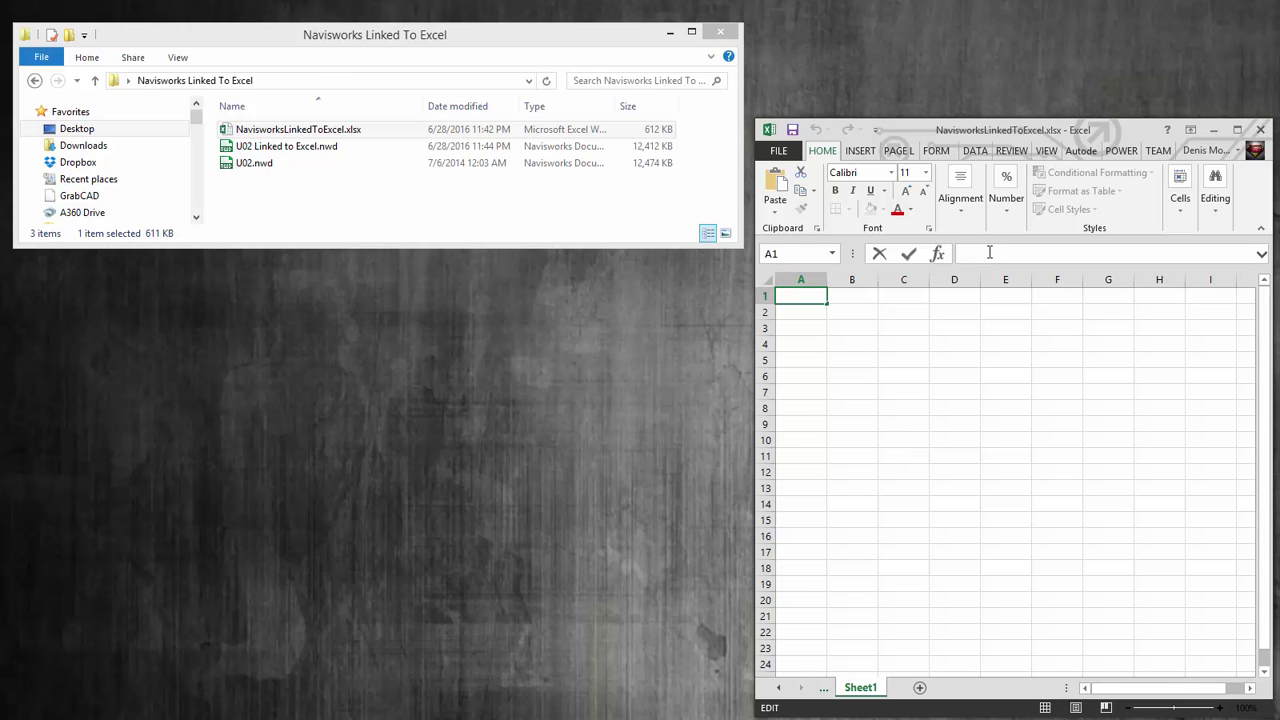
type("=")
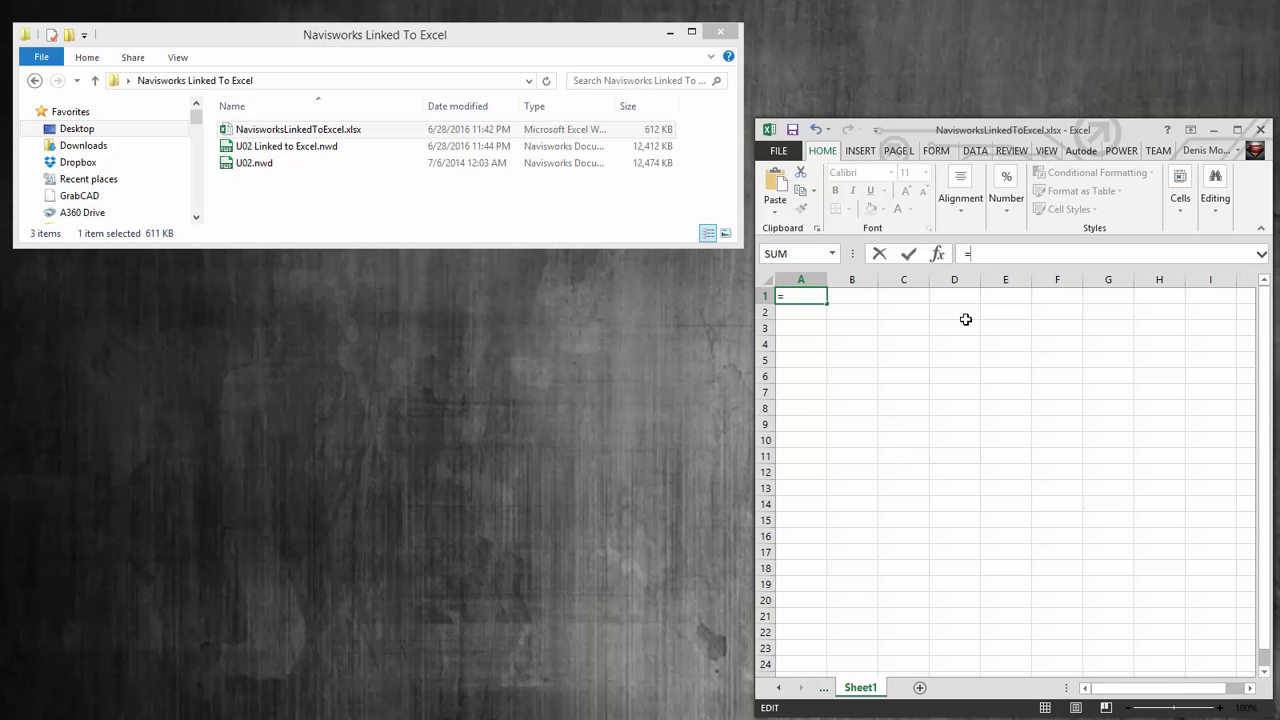
left_click(781, 688)
left_click(862, 688)
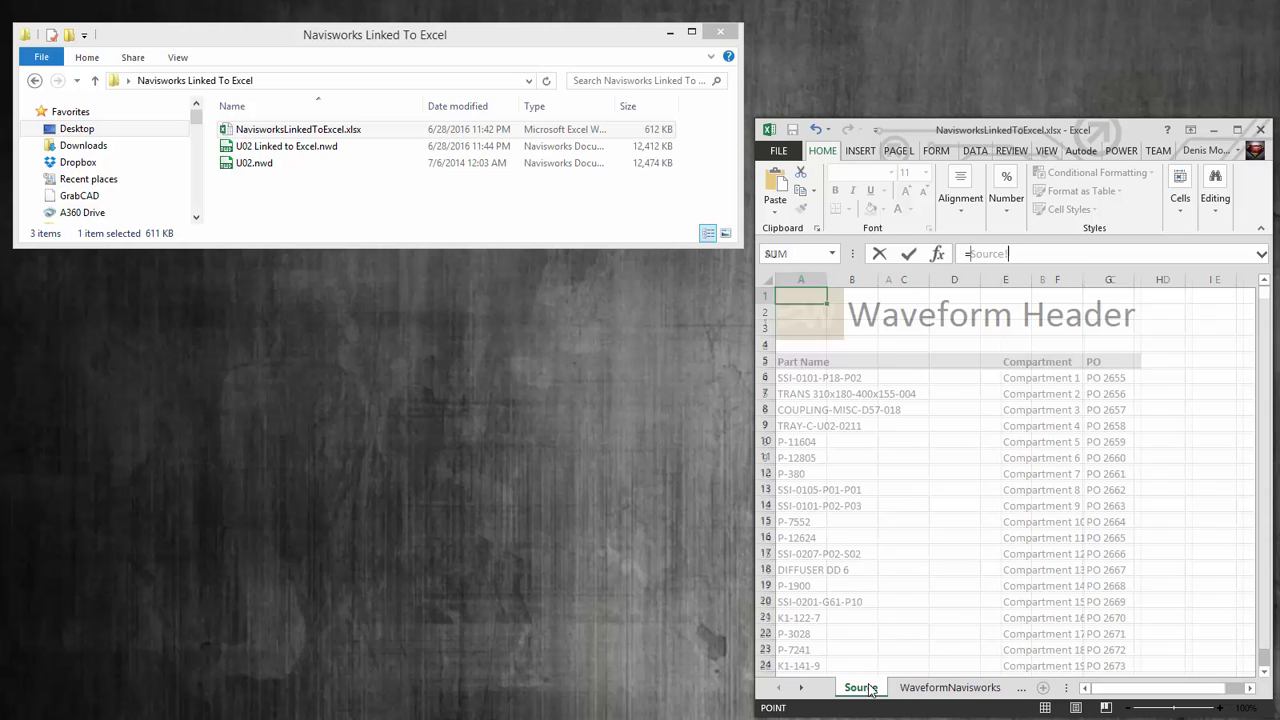
left_click(806, 364)
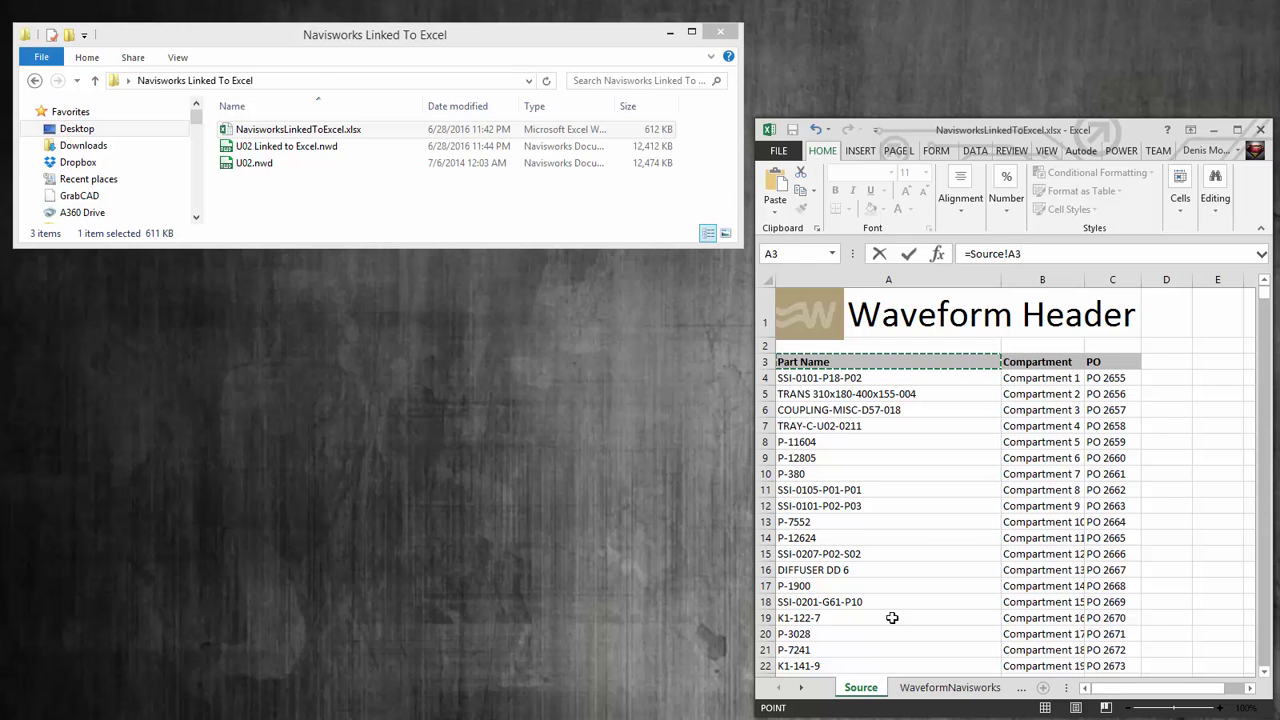
key("Return")
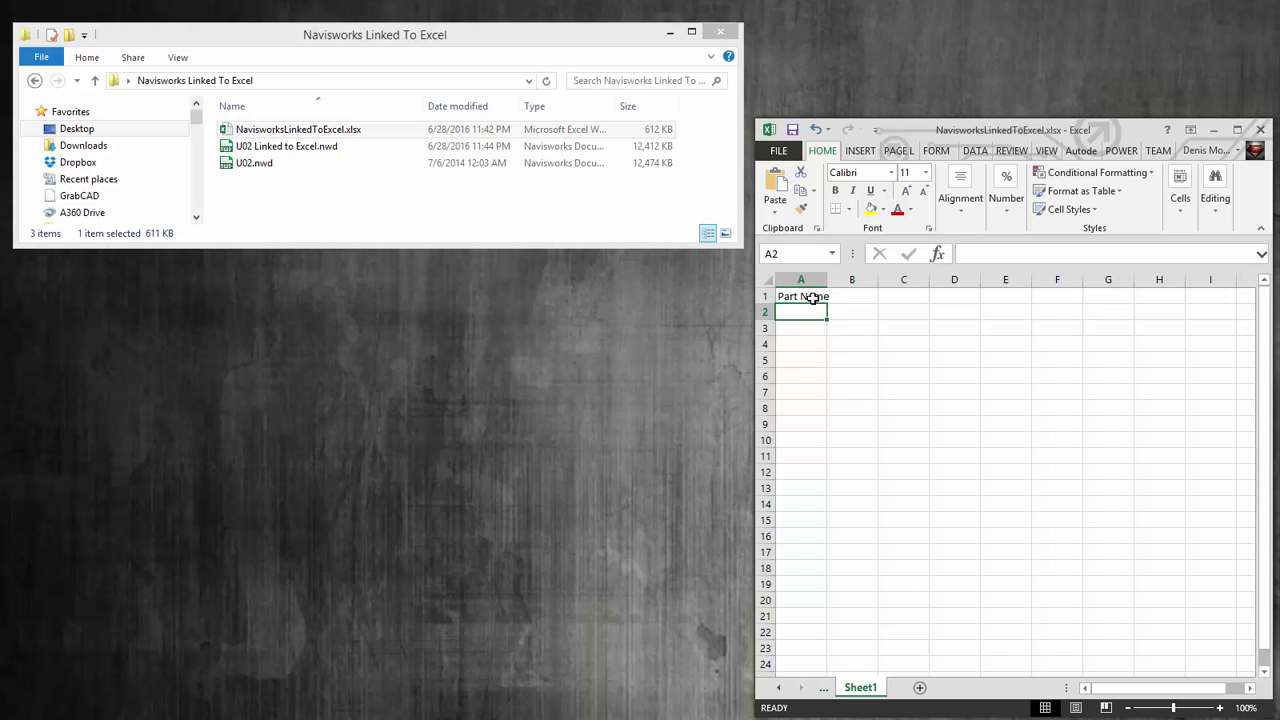
Fill the Source reference in A1 across to column C and down to row 20, widening columns A and B to fit
left_click(814, 295)
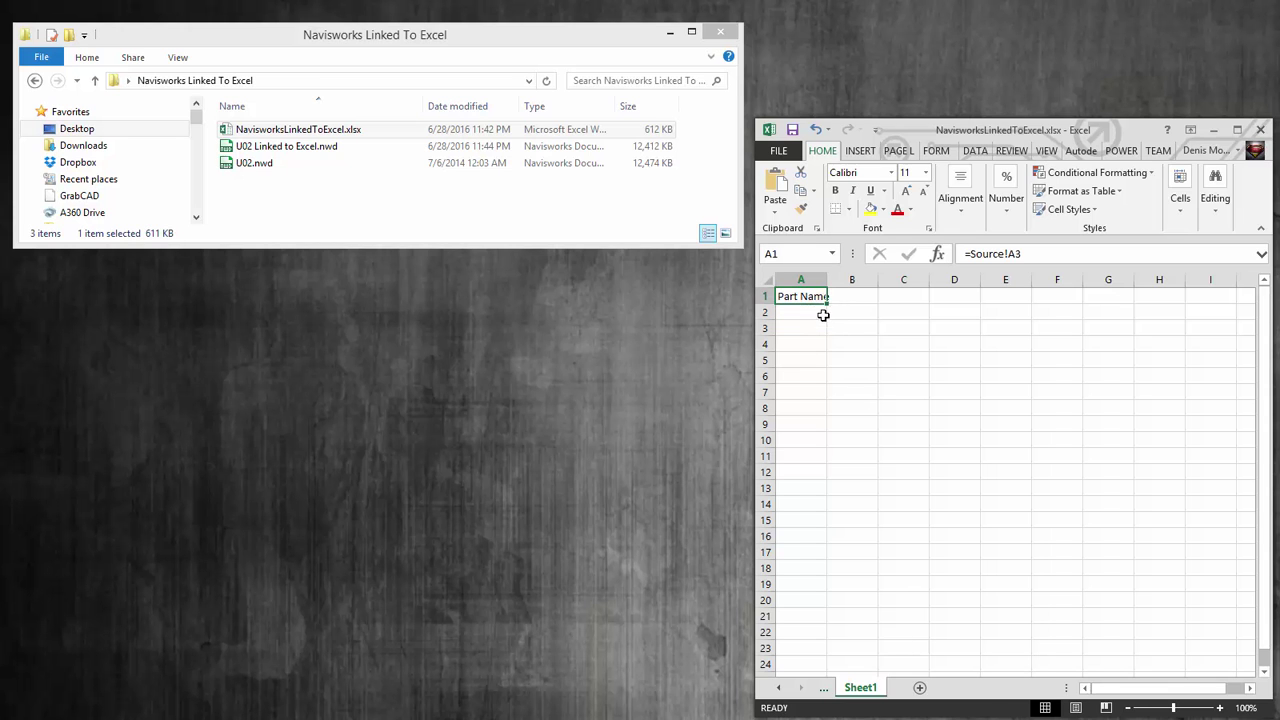
left_click_drag(841, 303, 930, 305)
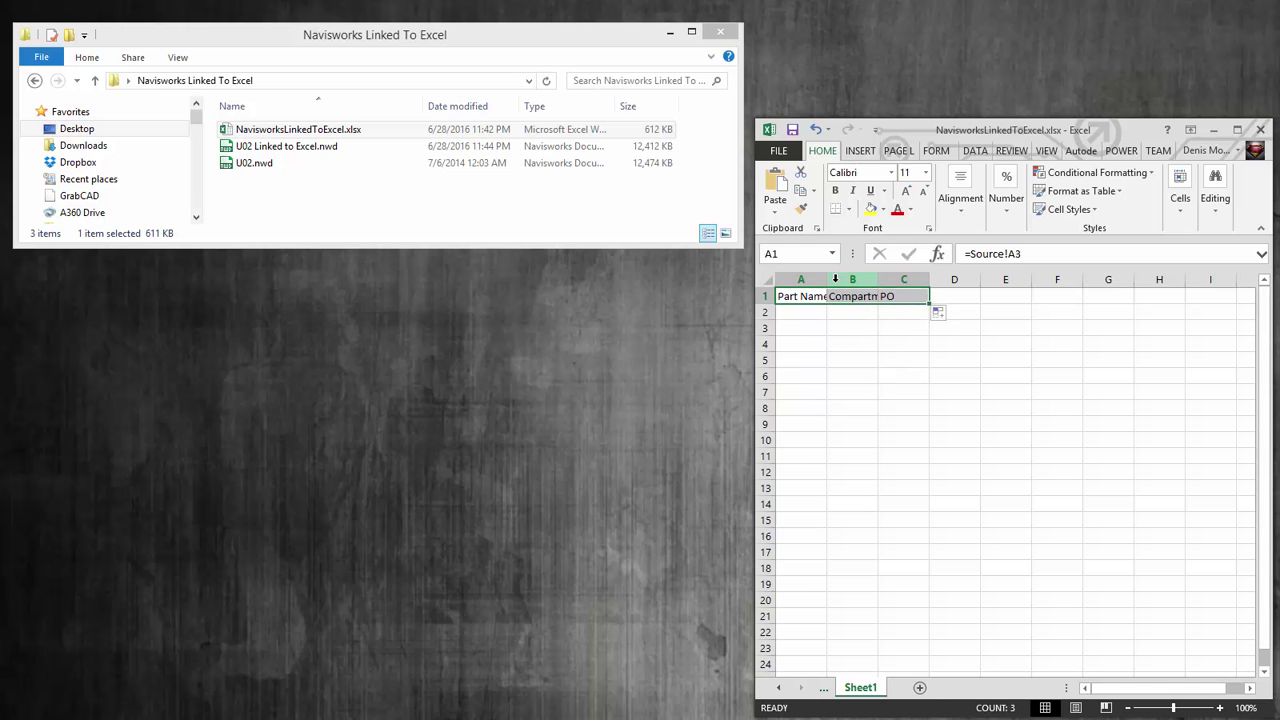
left_click_drag(825, 281, 940, 281)
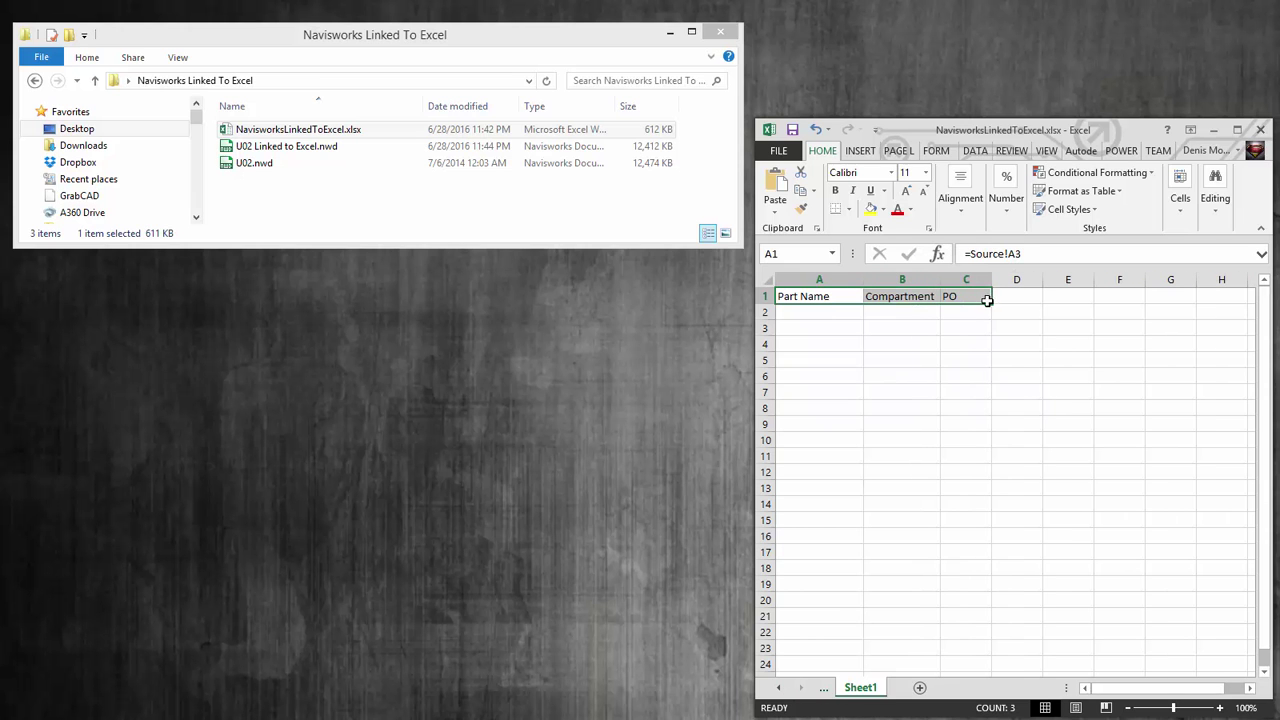
left_click_drag(992, 302, 1011, 606)
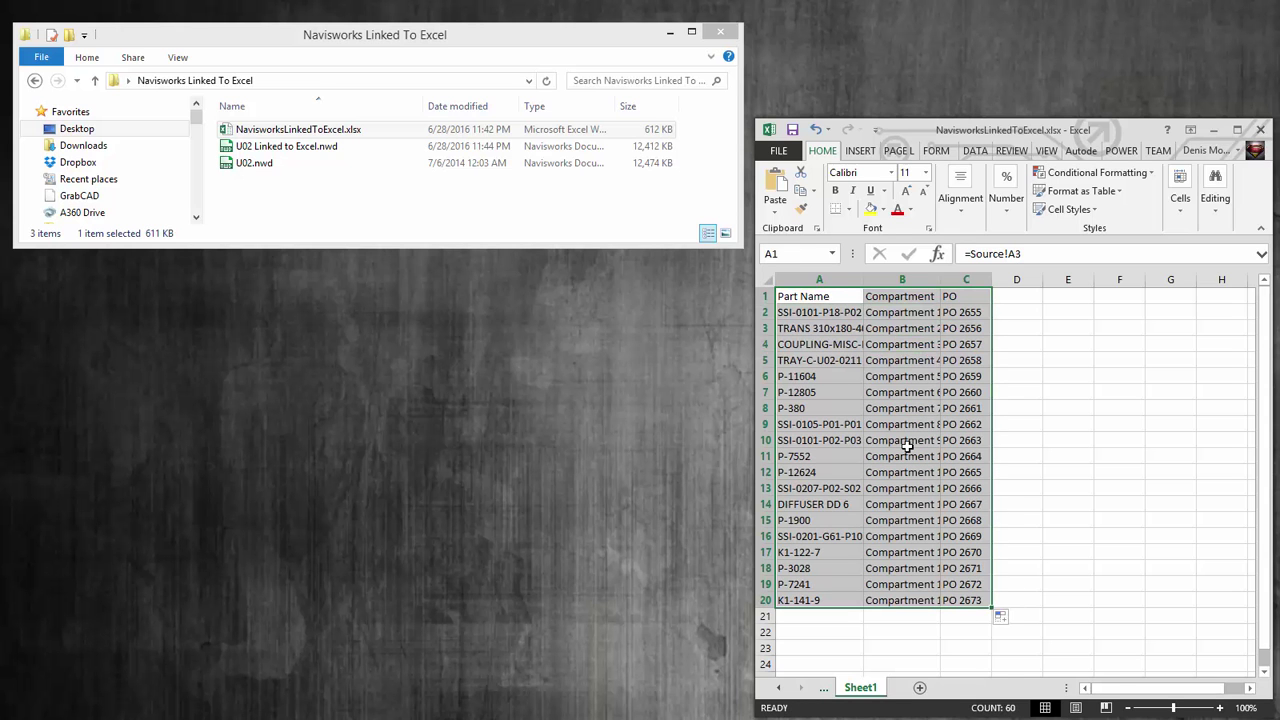
Review the Source sheet's header layout again against the linked table on the WaveformNavisworks sheet
left_click(779, 688)
left_click(824, 688)
left_click(849, 689)
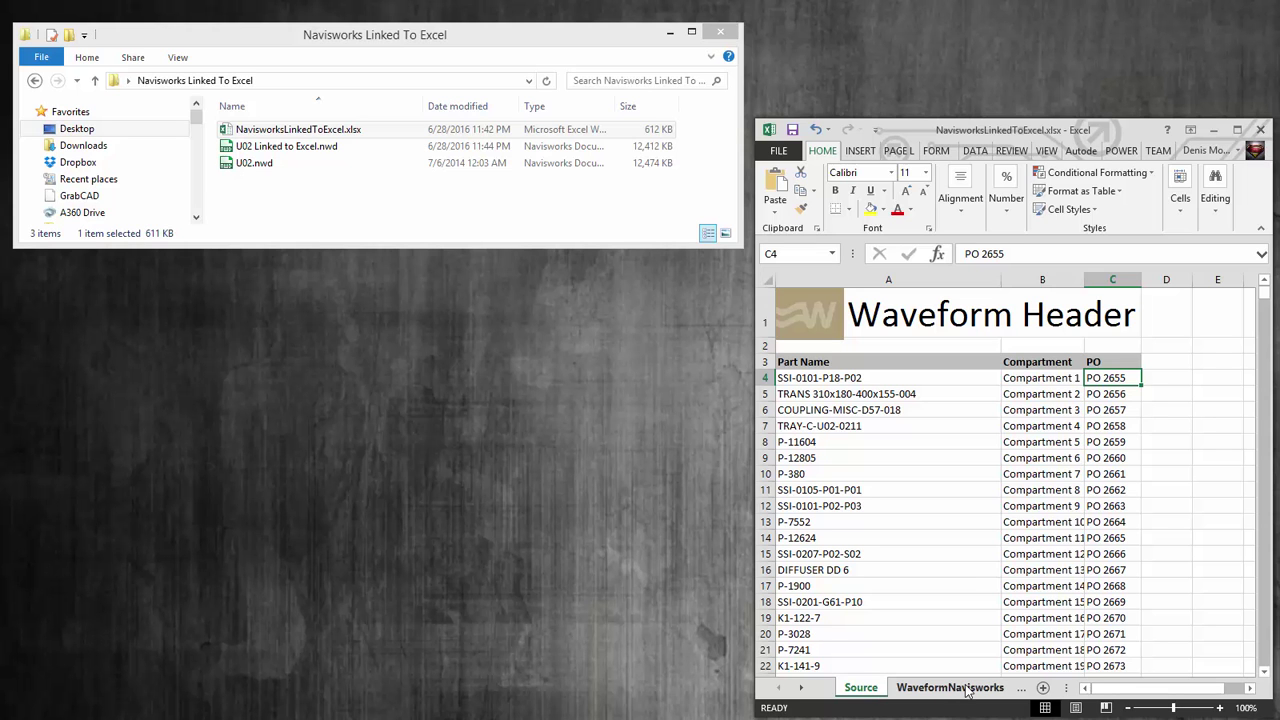
left_click(966, 689)
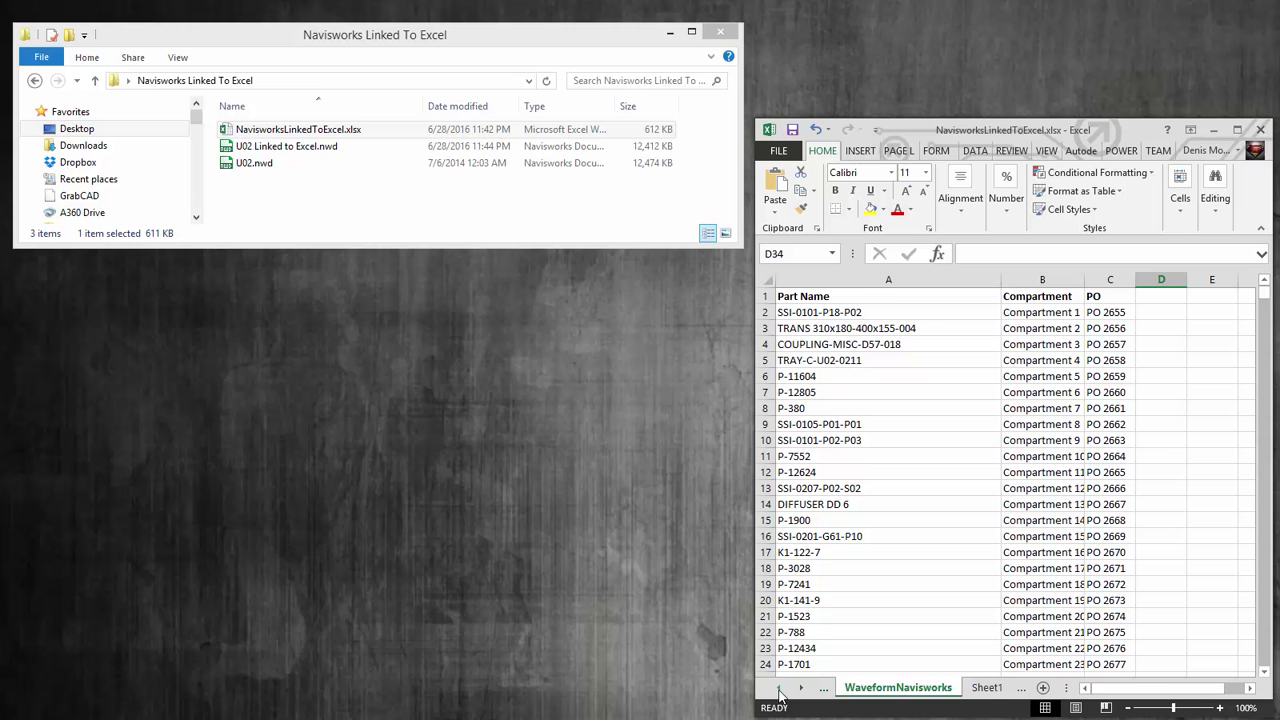
left_click(781, 689)
left_click(860, 689)
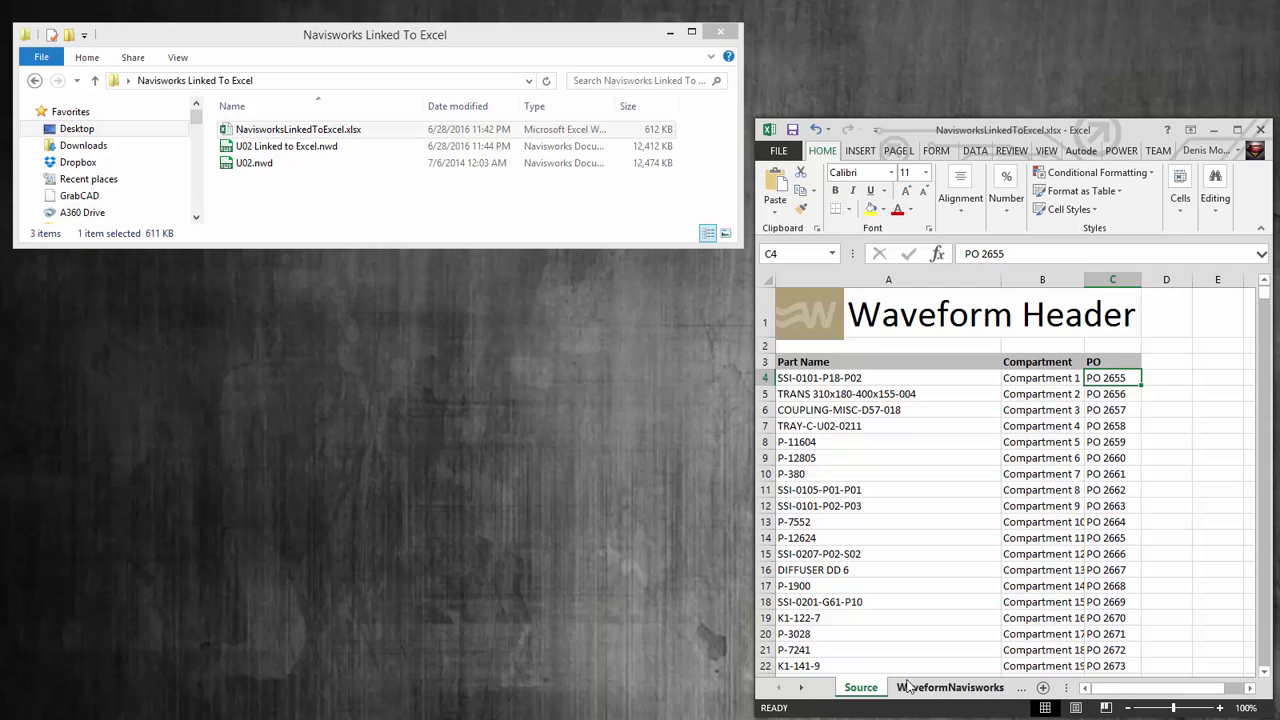
left_click(983, 690)
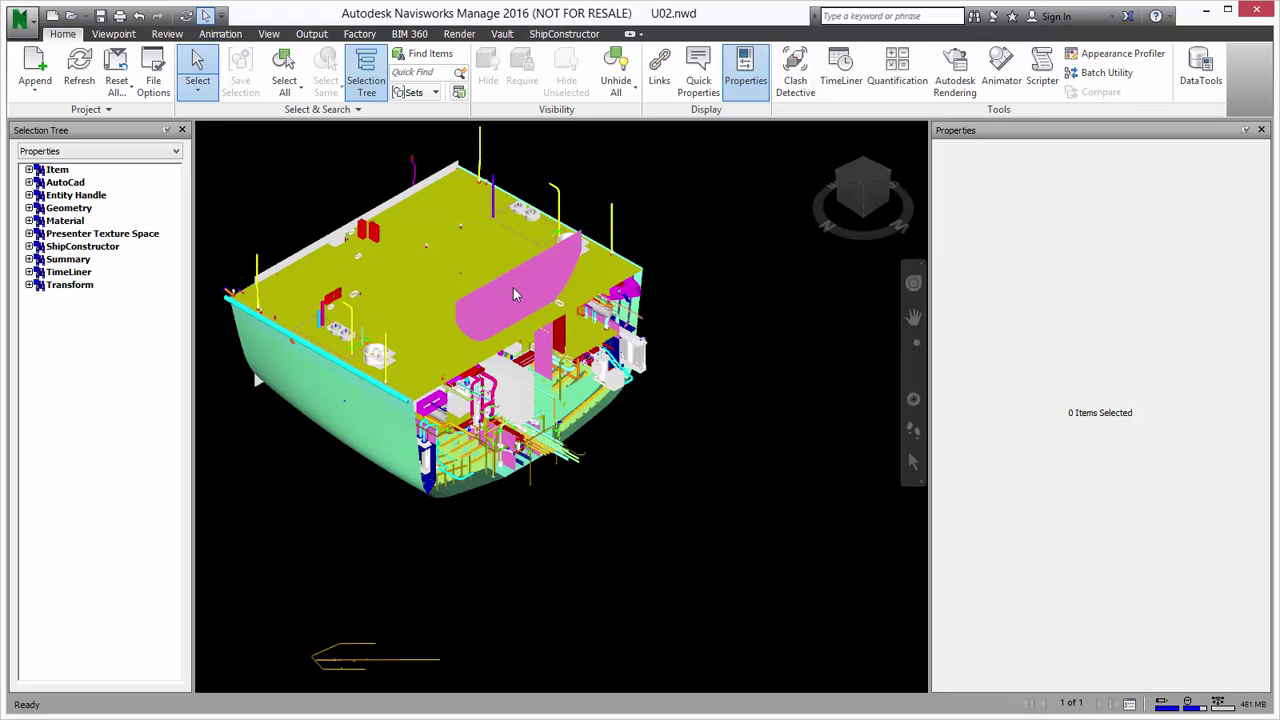
In the U02.nwd model in Navisworks, select a main deck plate just starboard of centre and examine its ShipConstructor properties
left_click(459, 273)
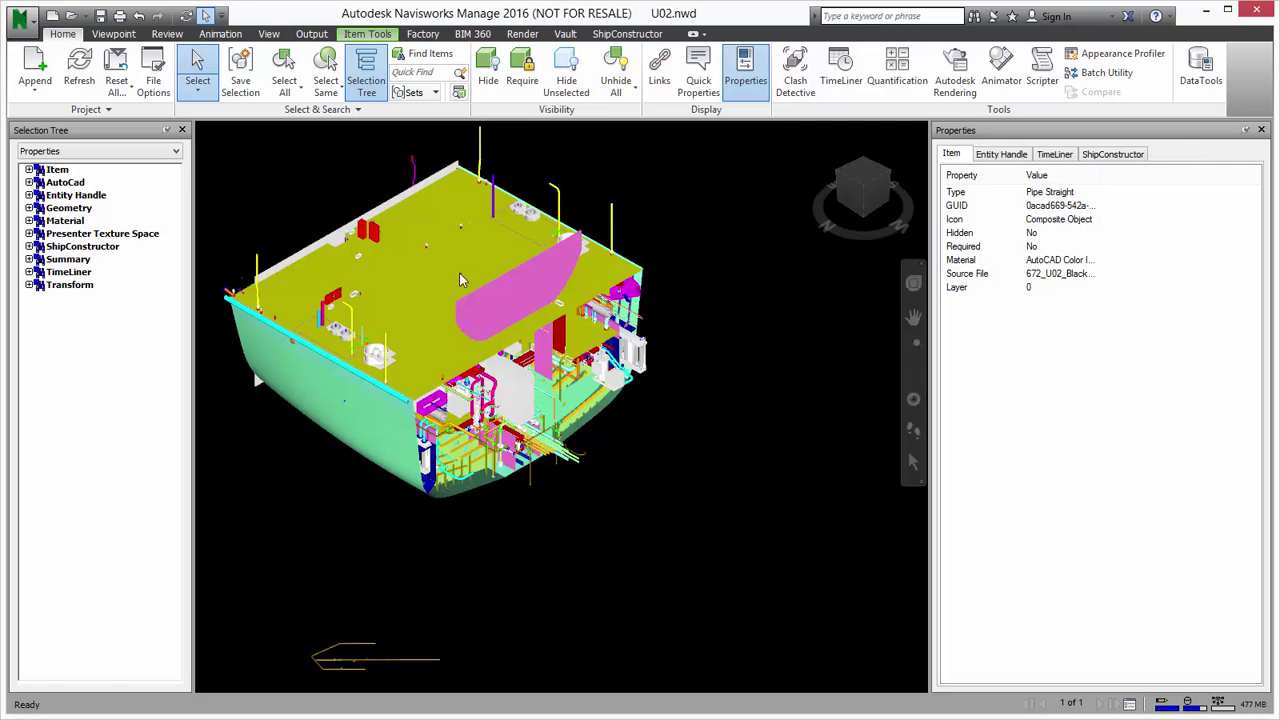
left_click(453, 258)
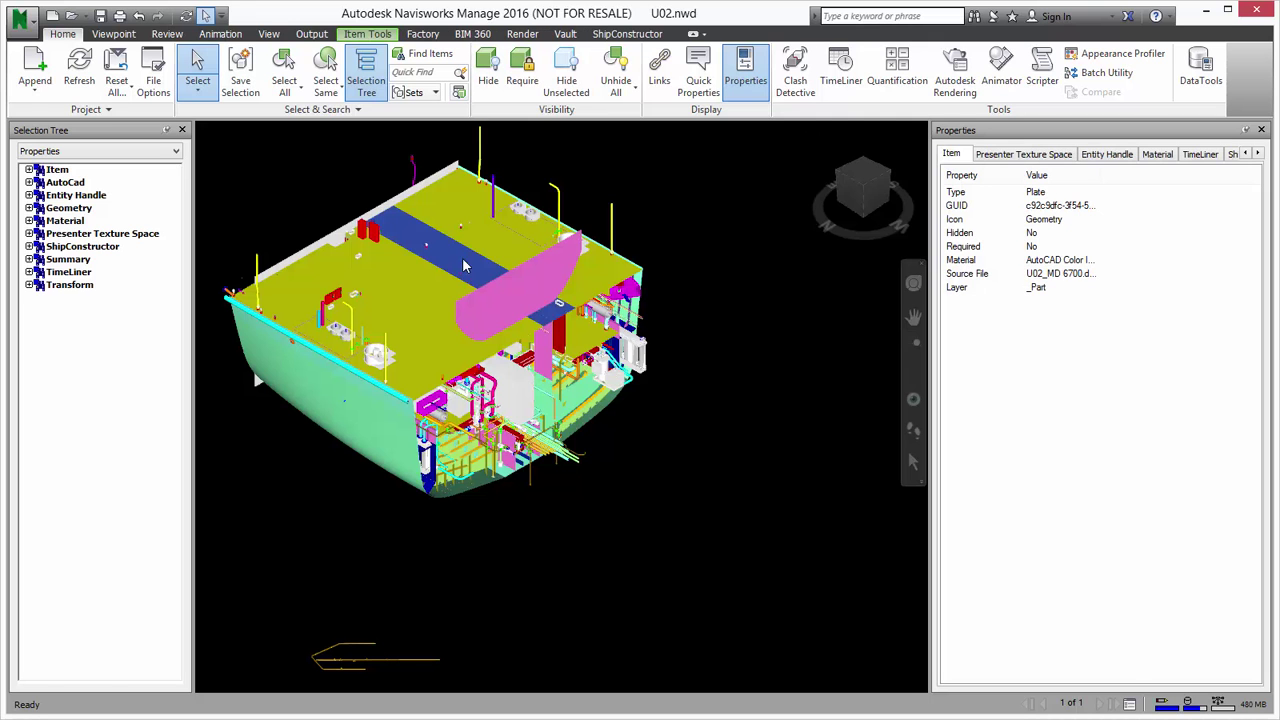
left_click(1233, 155)
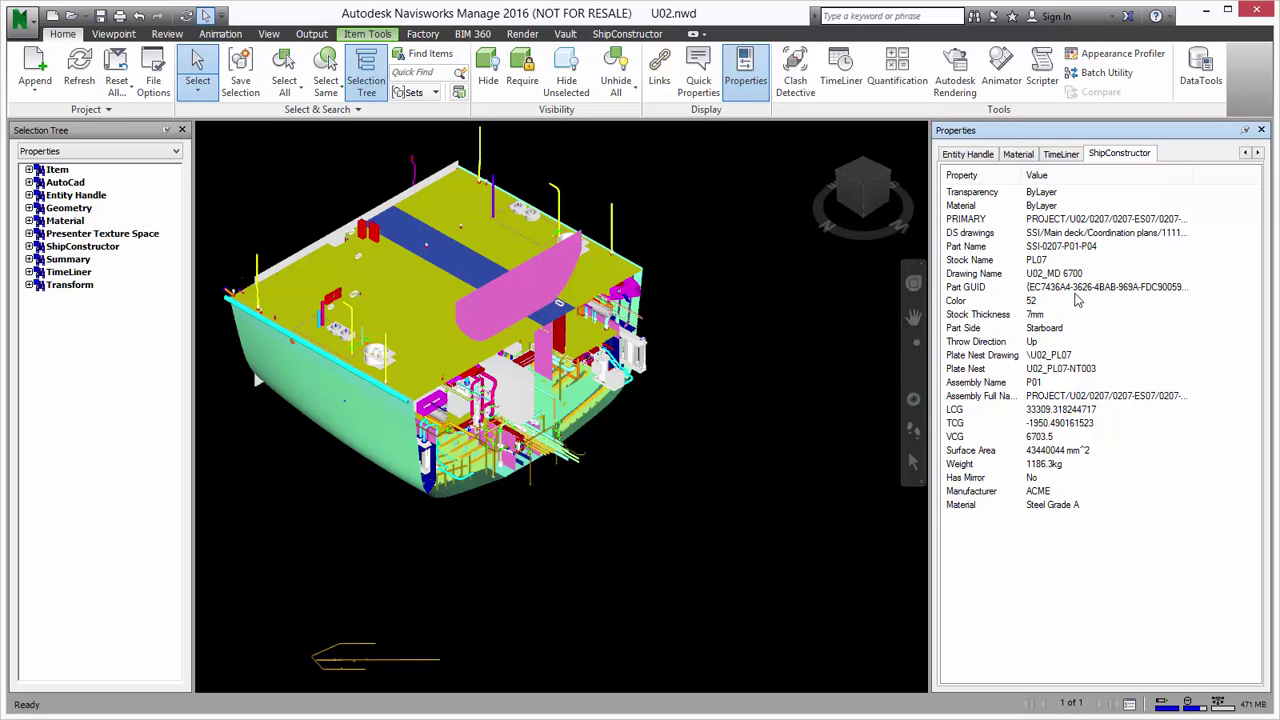
Create a new DataTools link named Waveform NW Excel
left_click(1204, 77)
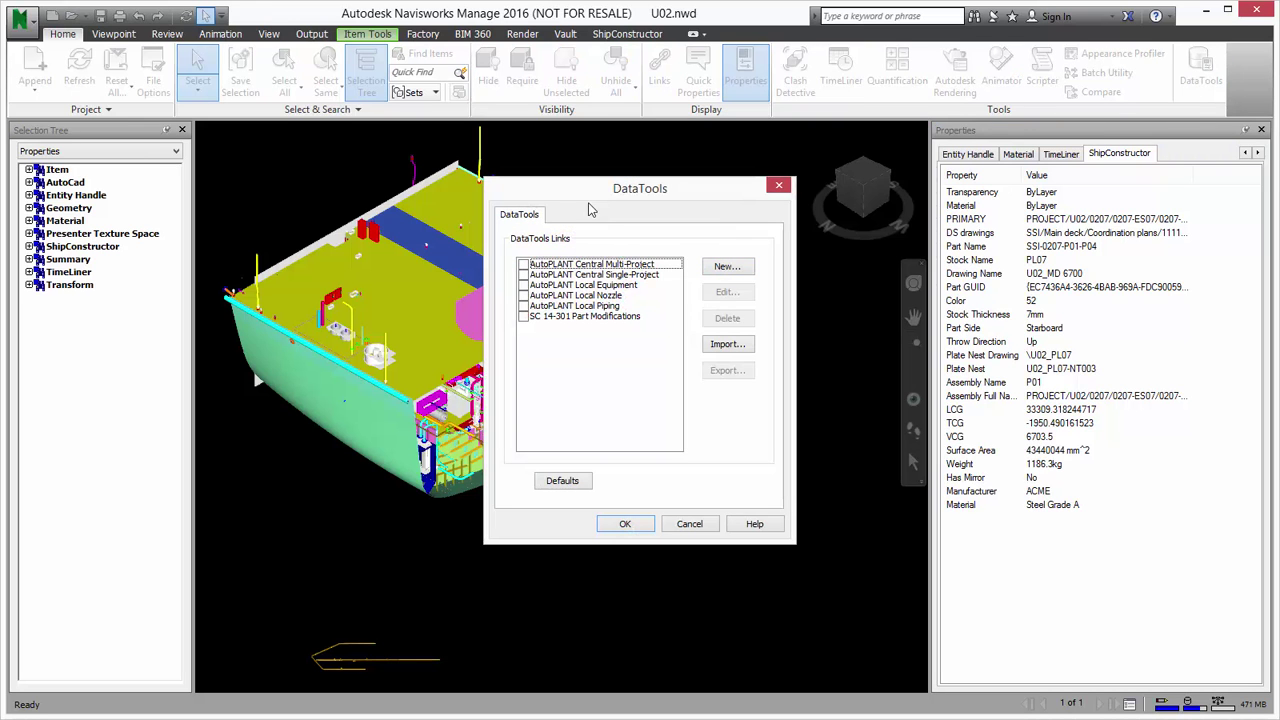
left_click(731, 269)
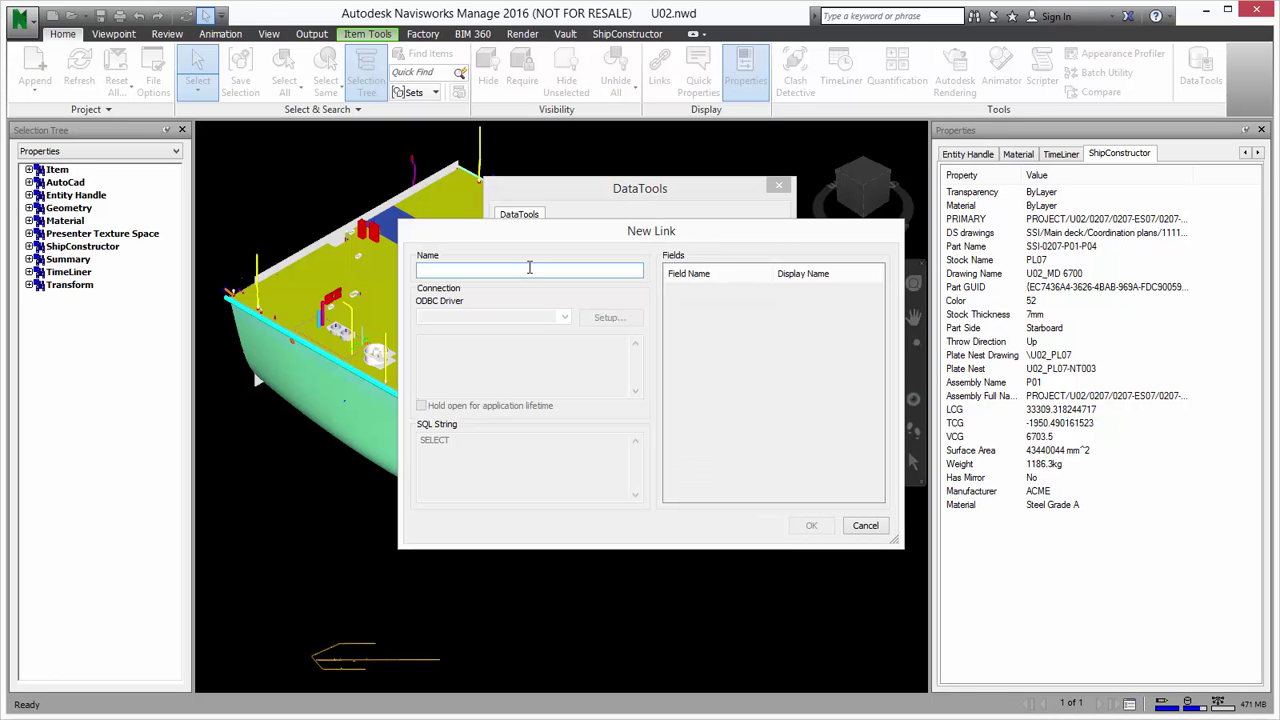
type("Waveform")
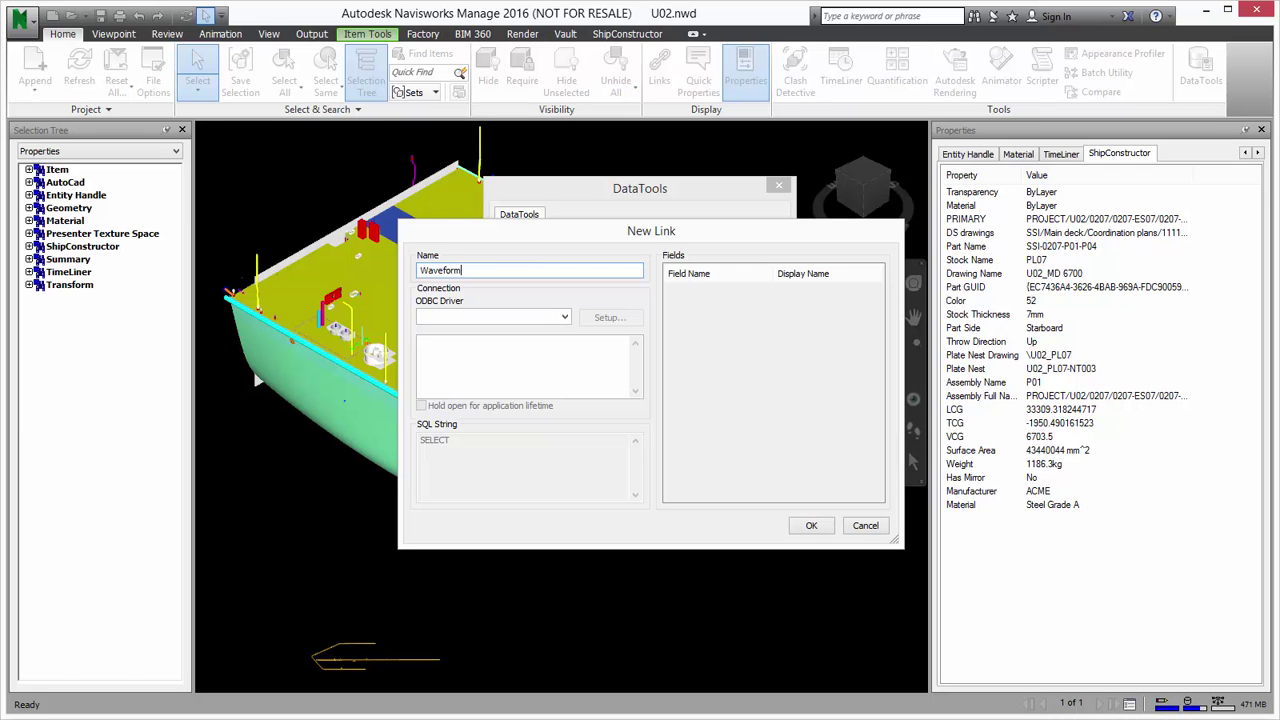
type(" N")
type("W")
type(" E")
type("E")
type("cel")
Connect the new link through the Microsoft Excel ODBC driver to the workbook NavisworksLinkedToExcel.xlsx
left_click(565, 318)
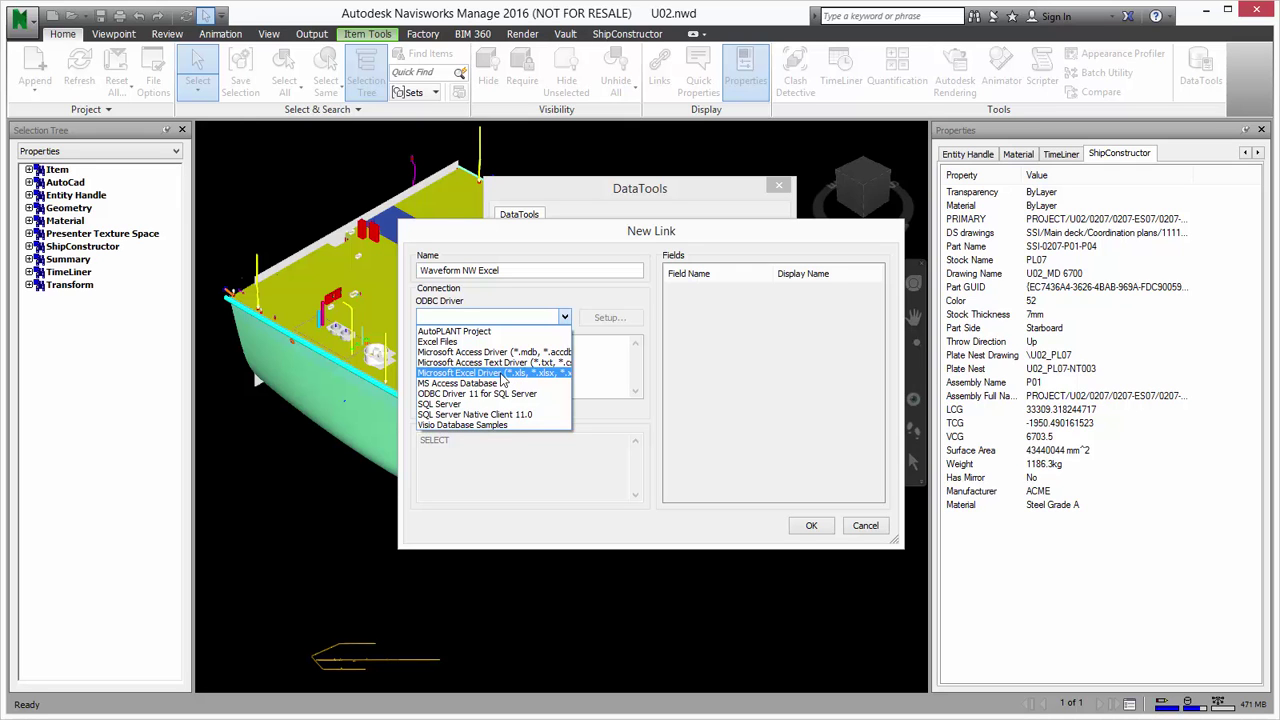
left_click(530, 373)
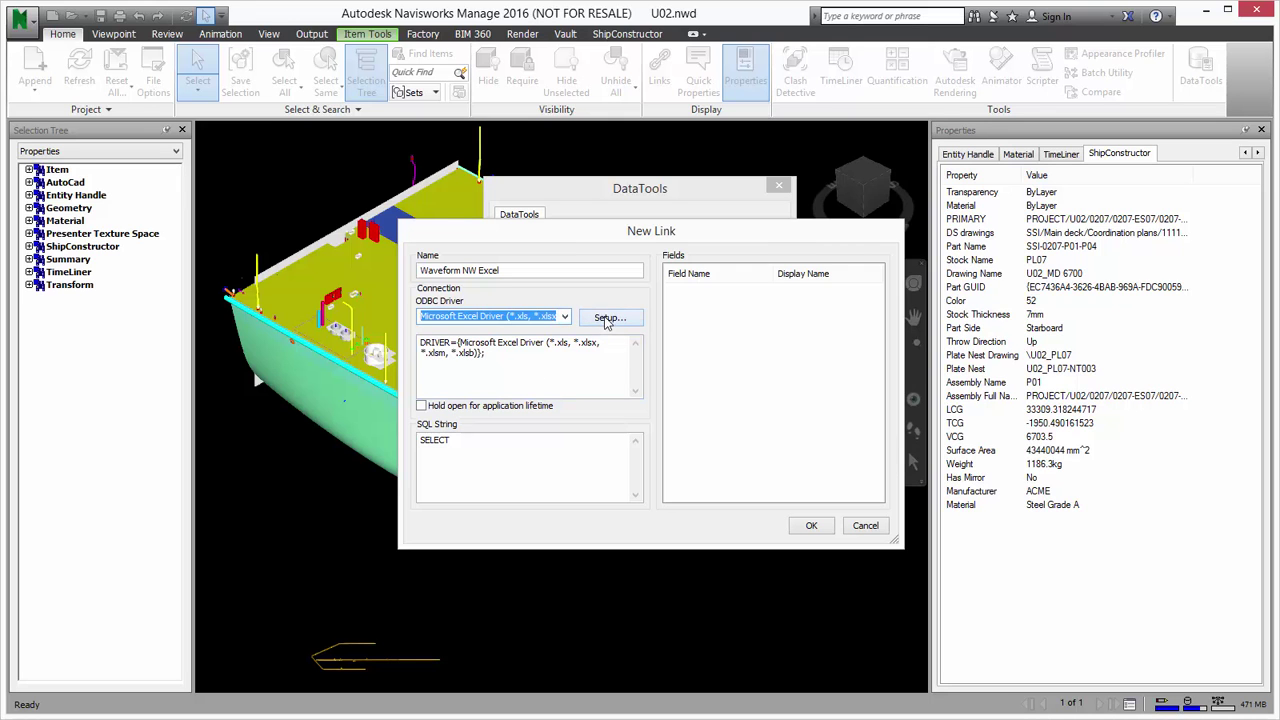
left_click(604, 318)
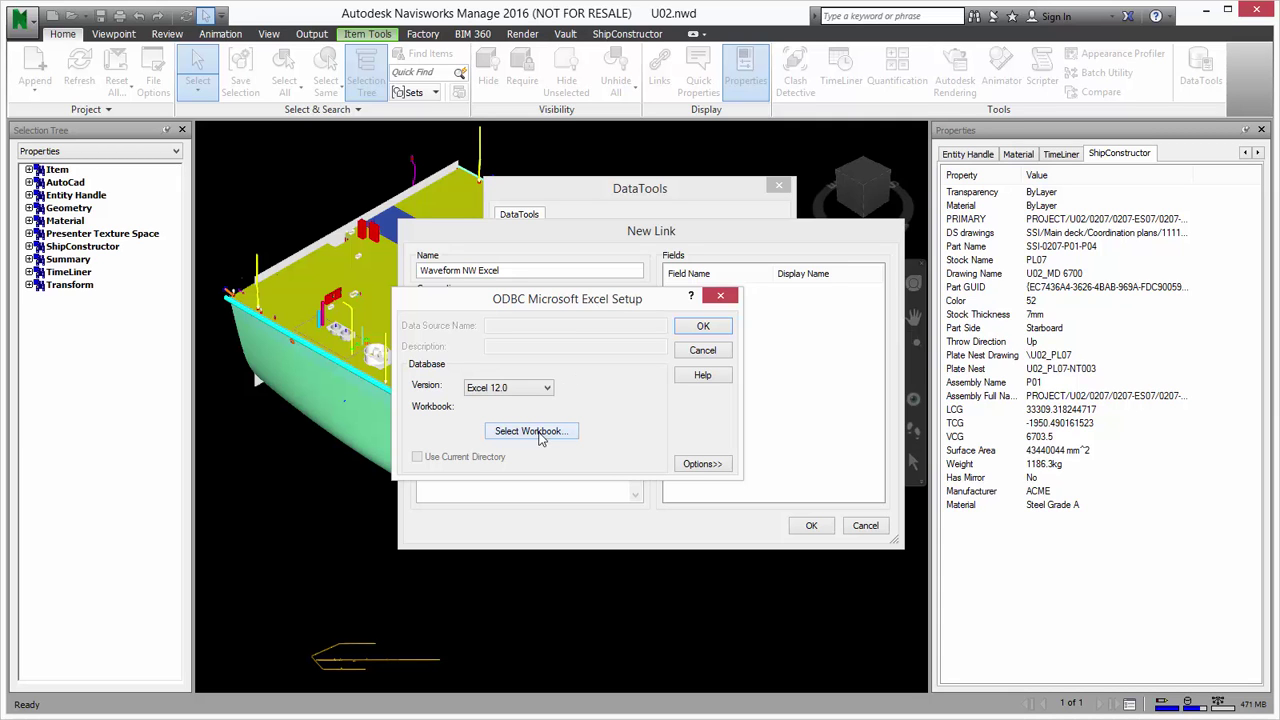
left_click(540, 432)
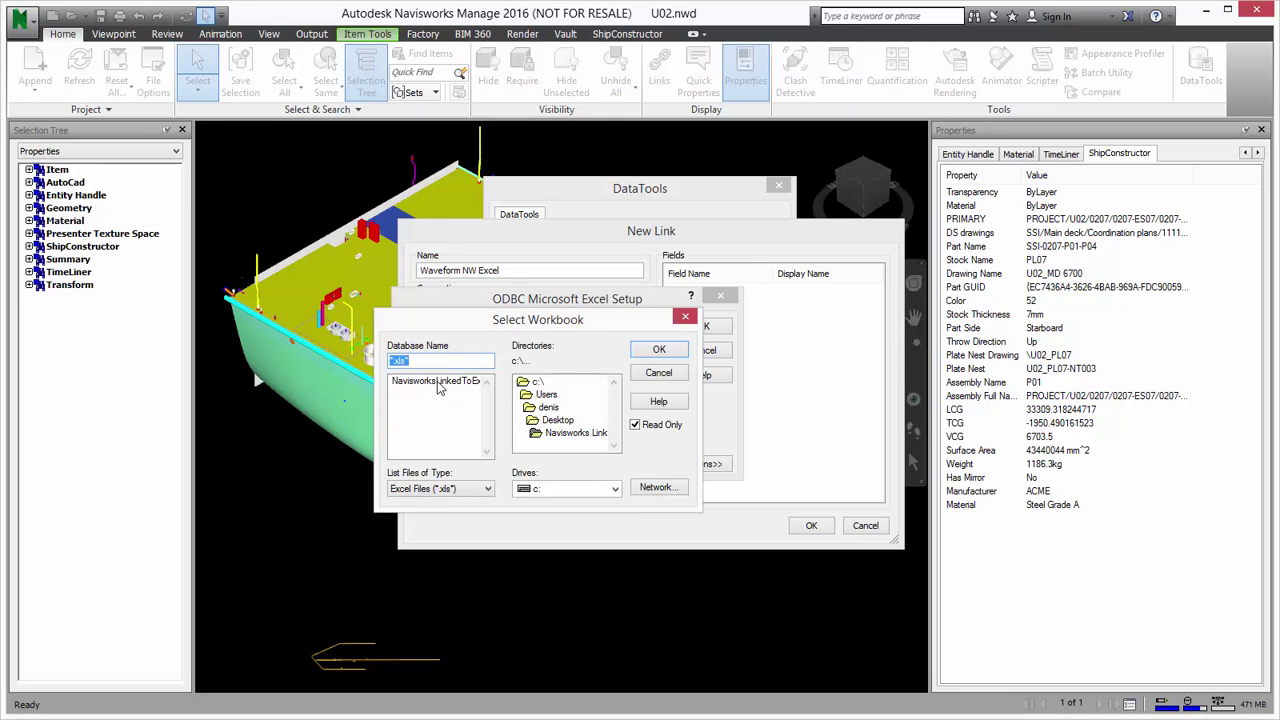
left_click(437, 383)
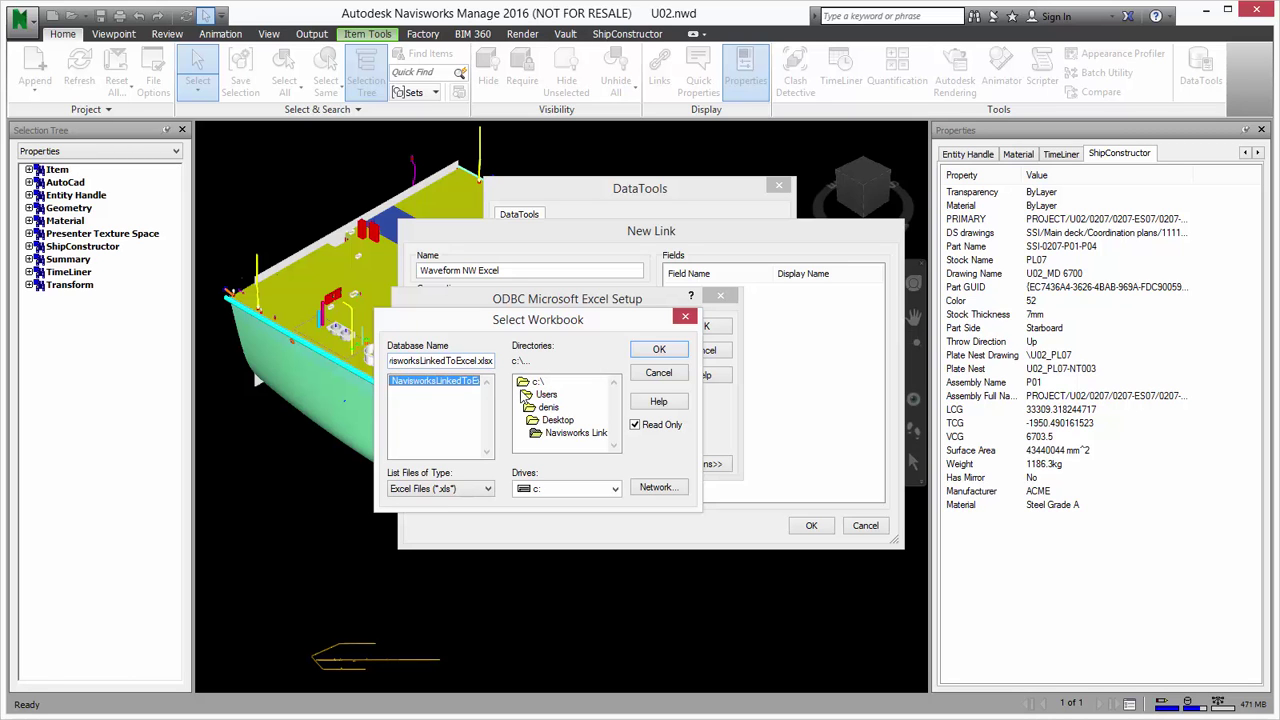
left_click(676, 357)
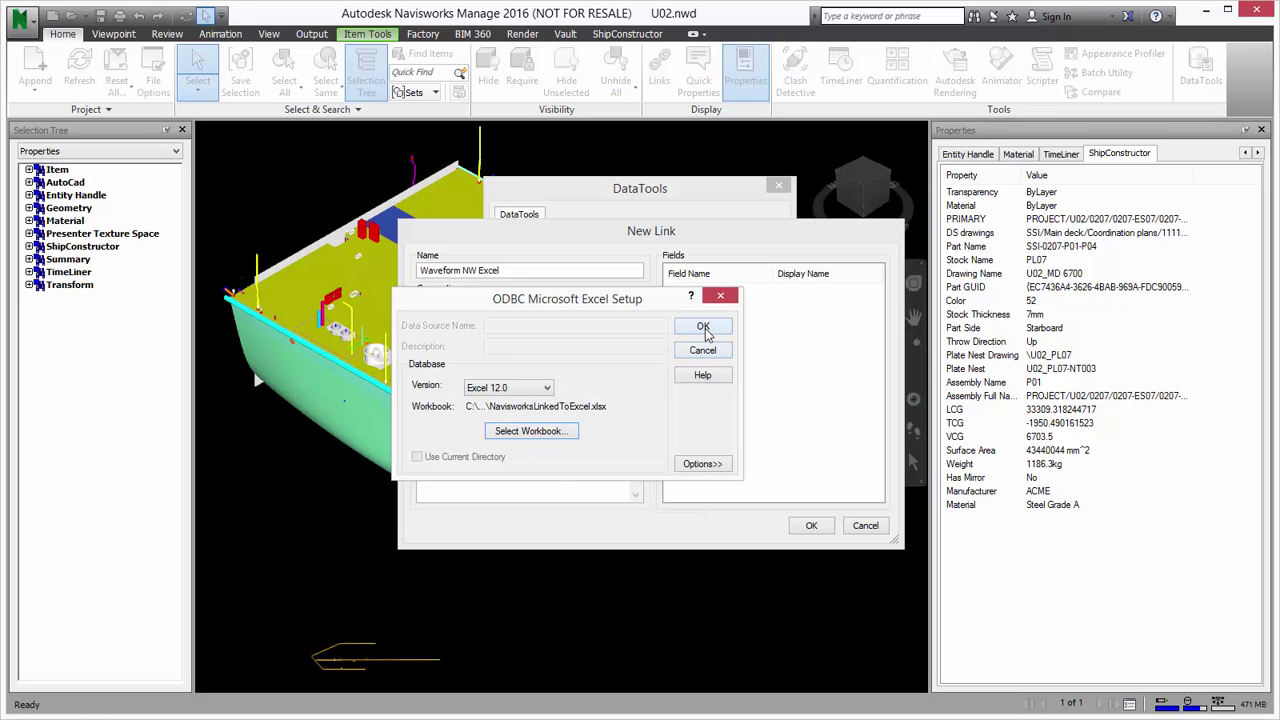
left_click(704, 328)
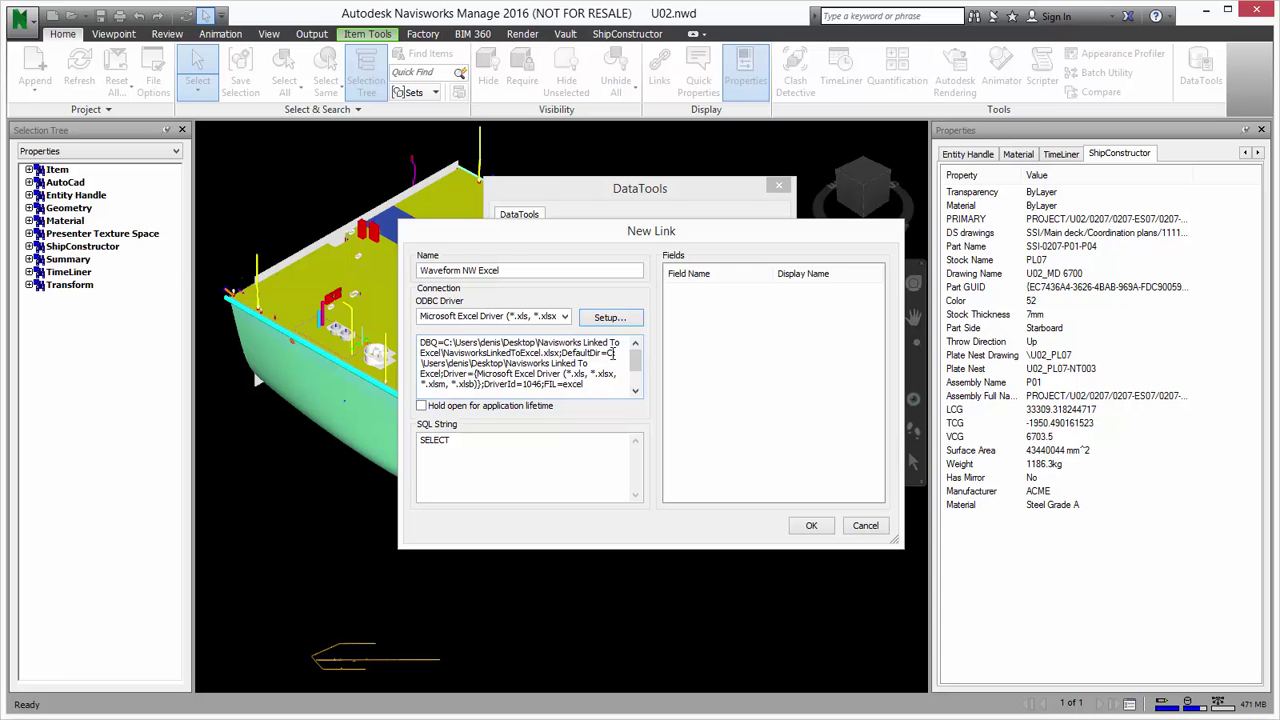
Set the link's SQL string to SELECT * from [WaveformNavisworks$] where "Part Name" = %prop("ShipConstructor", "Part Name");
left_click_drag(607, 352, 470, 375)
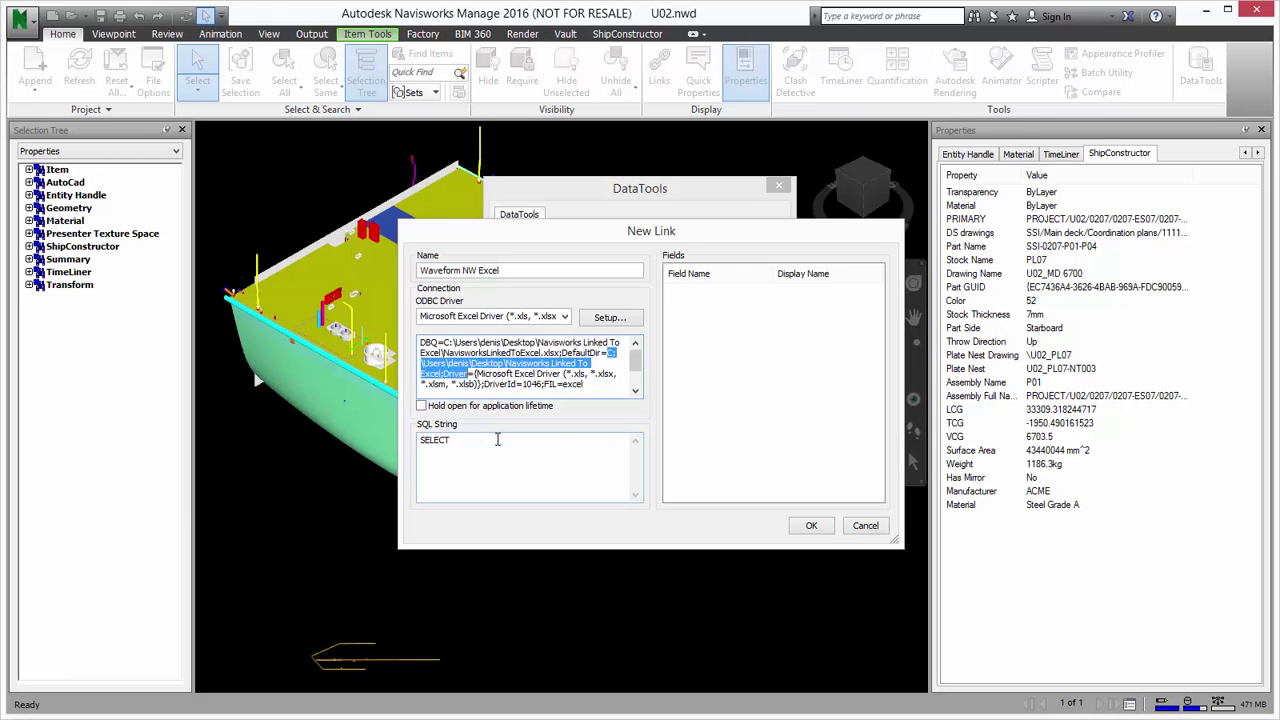
left_click(258, 380)
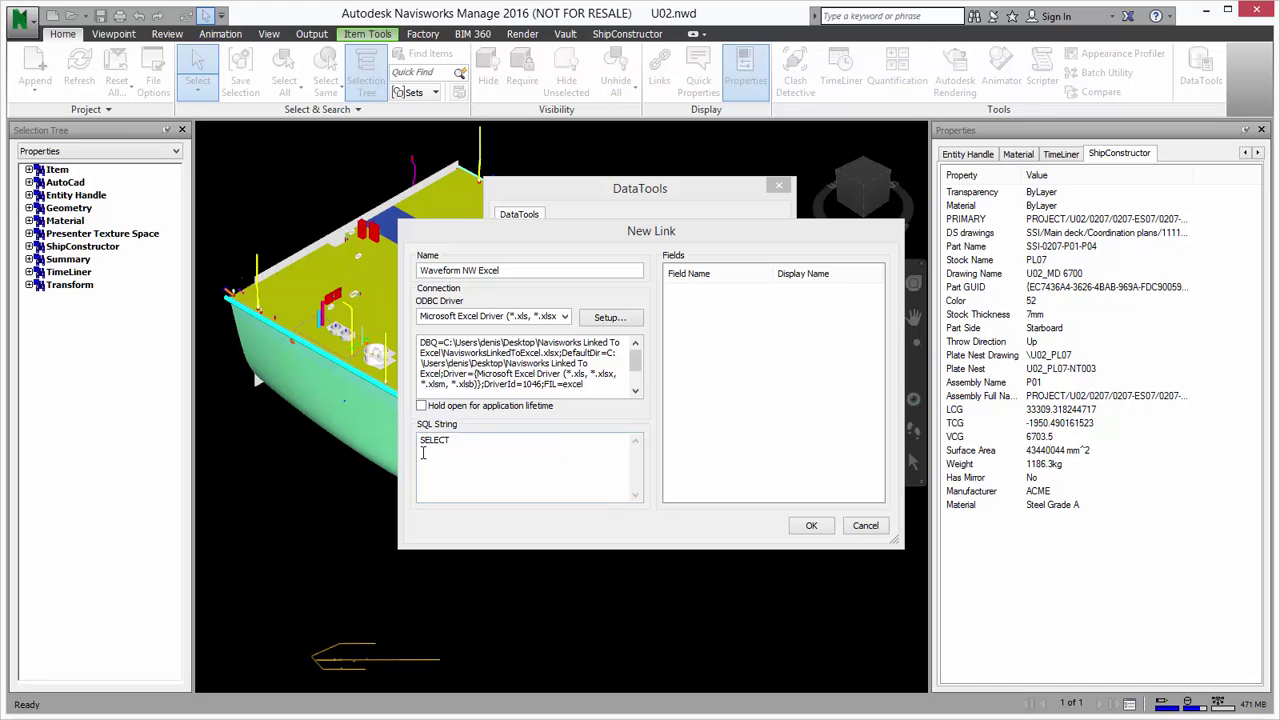
left_click_drag(469, 440, 418, 447)
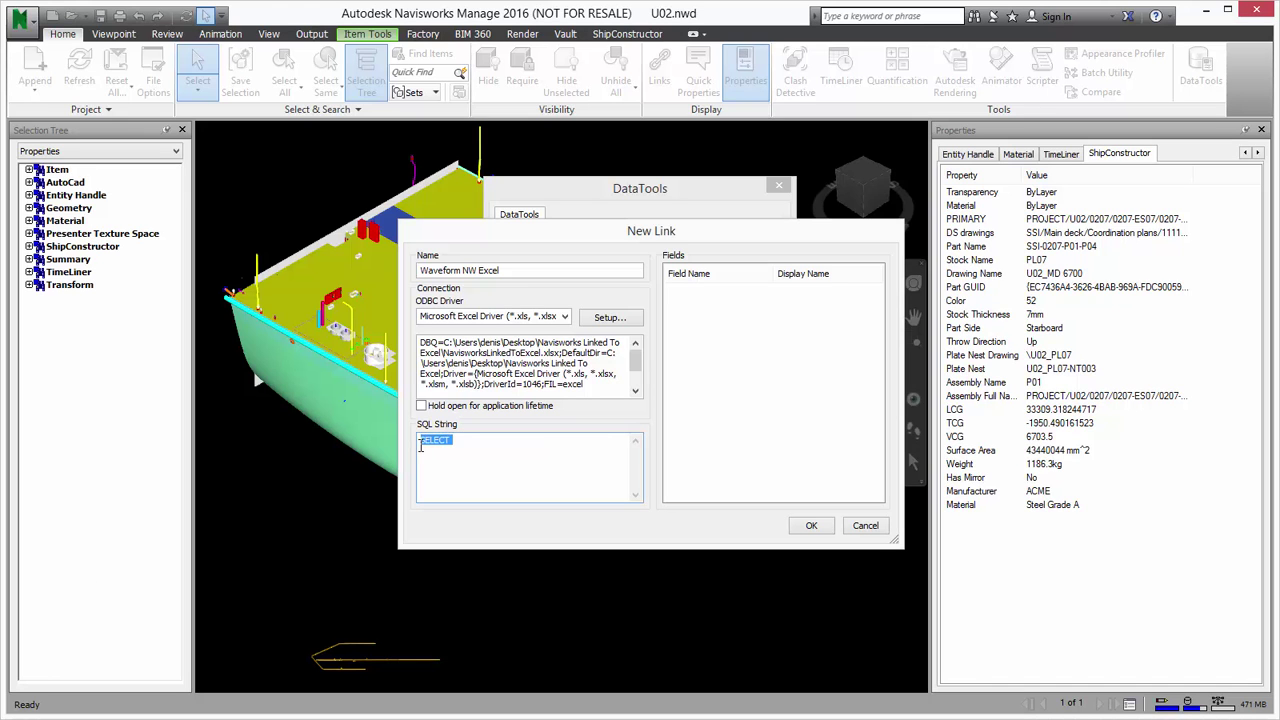
type("SELECT * from [WaveformNavisworks$] where \"Part Name\" = %prop(\"ShipConstructor\", \"Part Name\");")
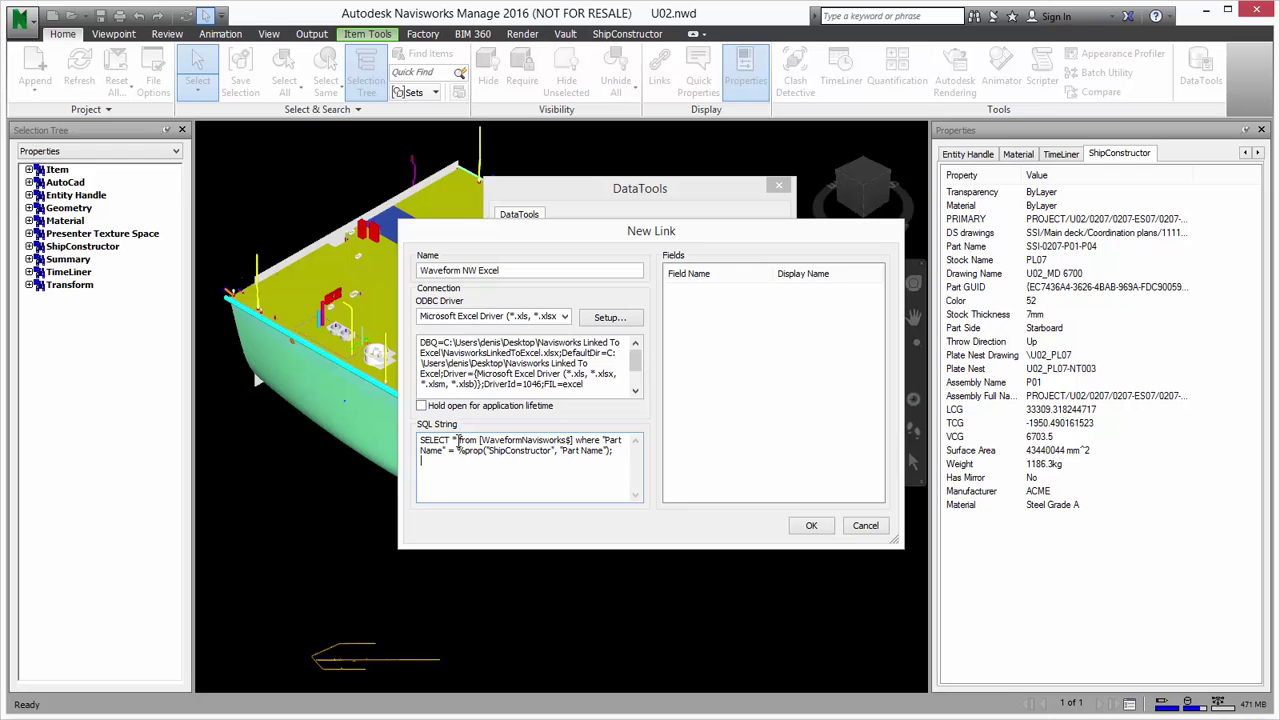
Compare the sheet name and Part Name column in the SQL query with the WaveformNavisworks sheet in Excel
left_click(480, 440)
left_click_drag(480, 440, 566, 440)
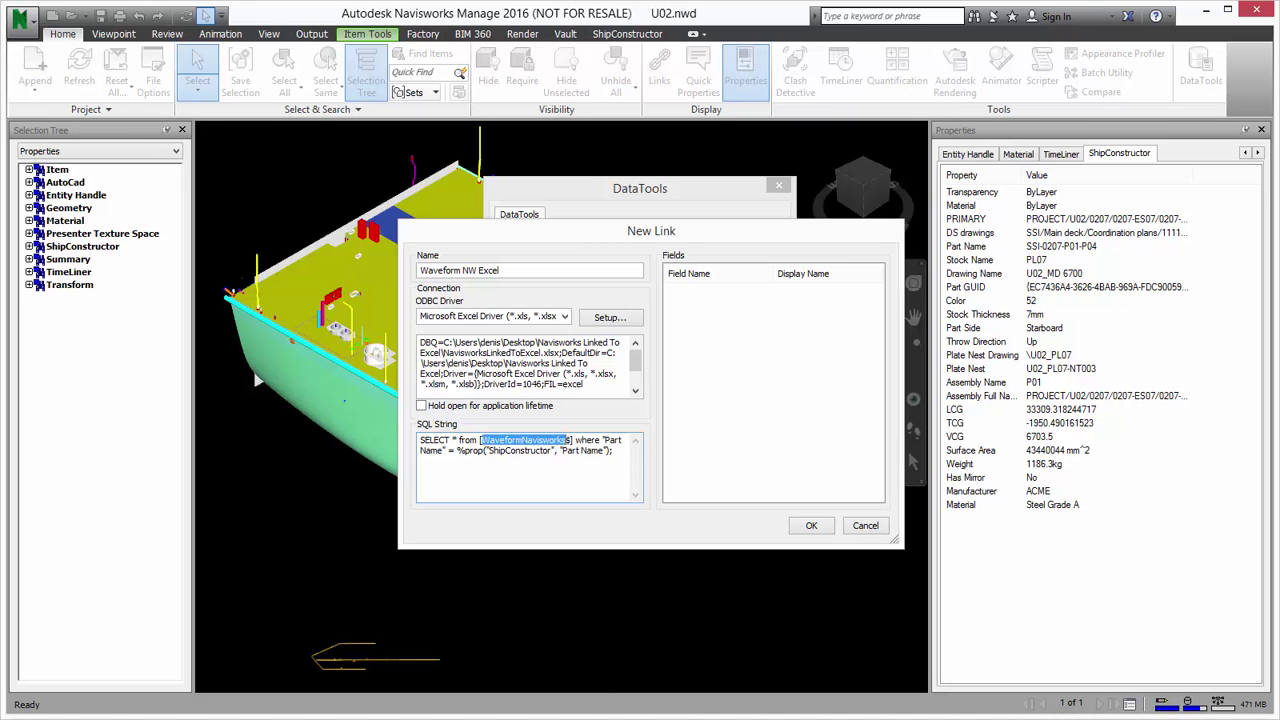
key("alt+Tab")
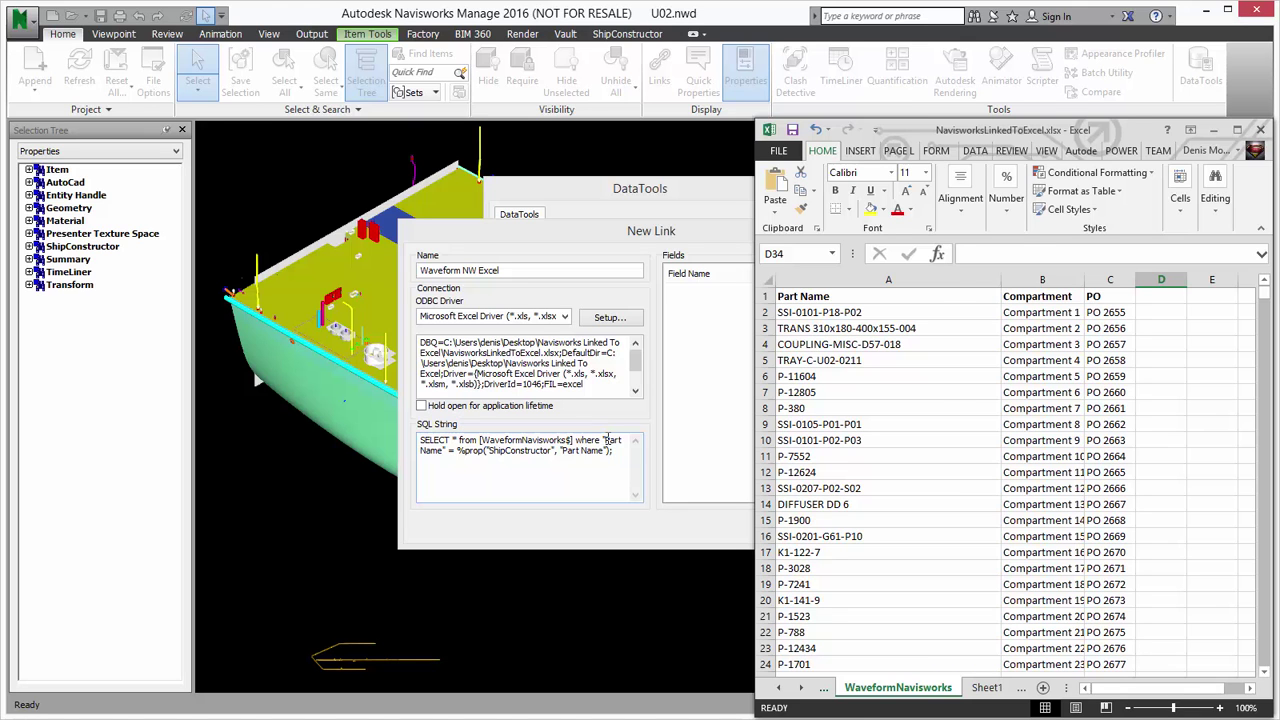
left_click_drag(605, 440, 443, 452)
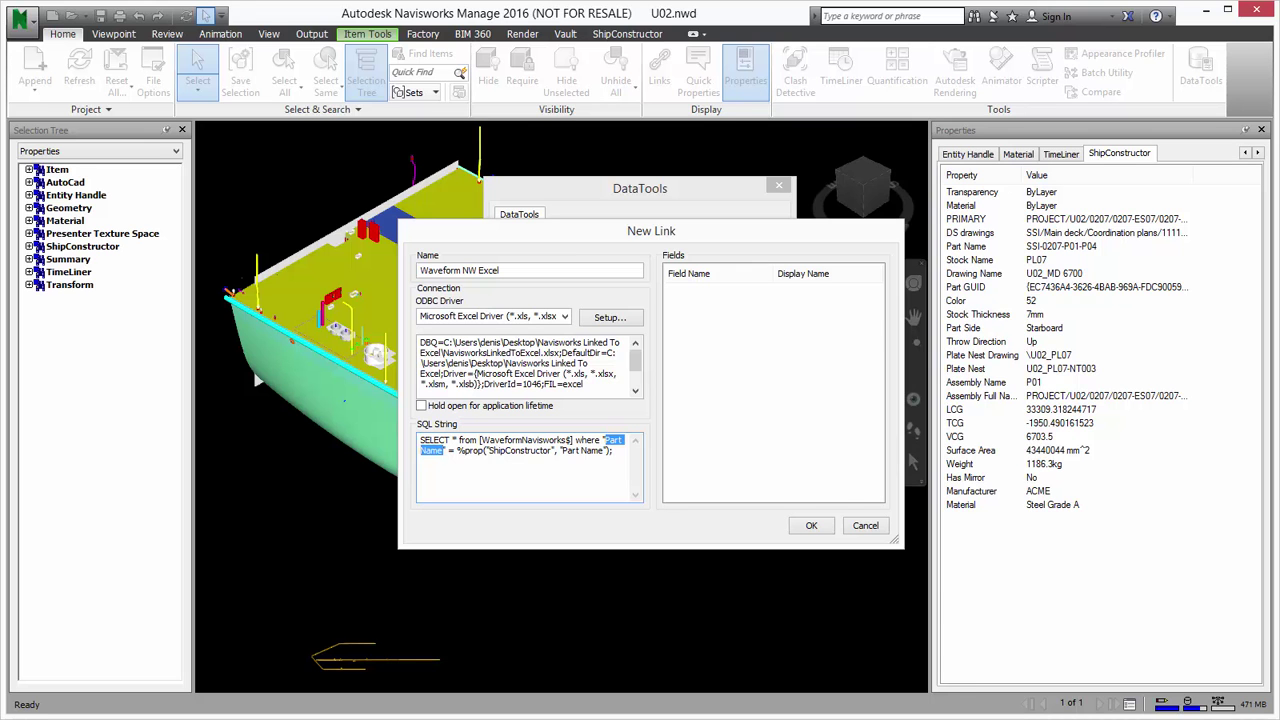
key("alt+Tab")
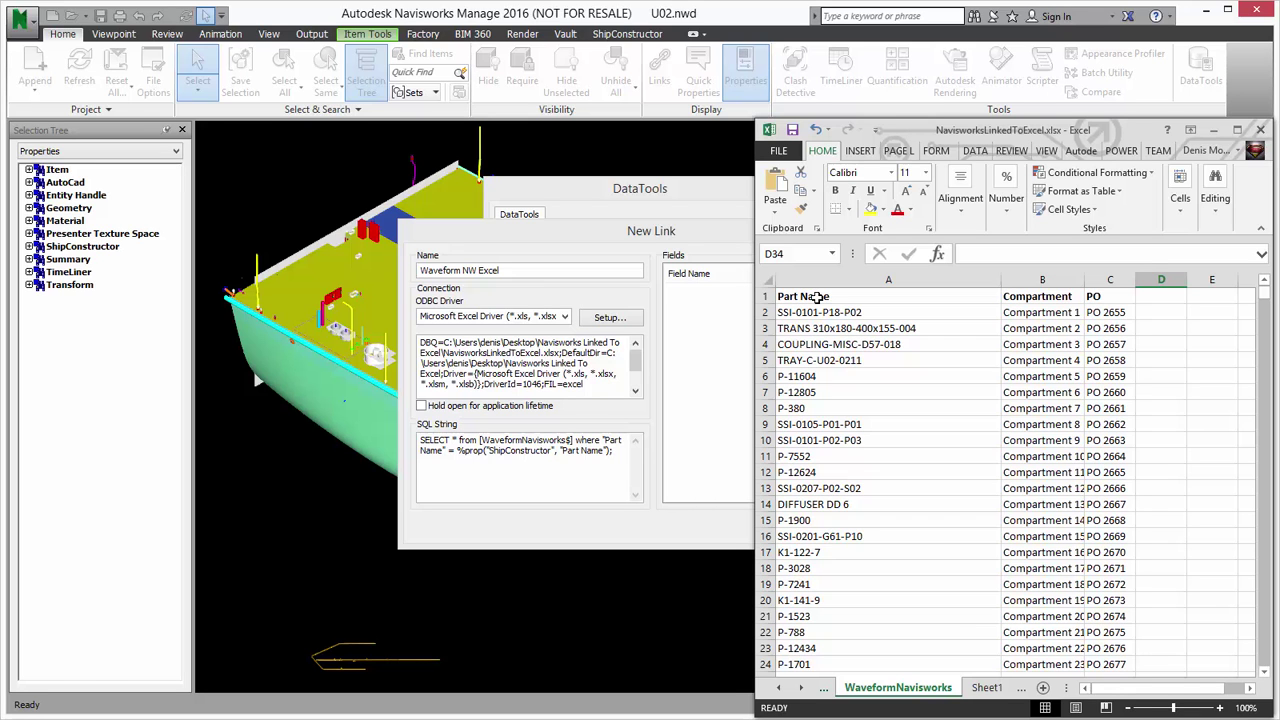
left_click(505, 452)
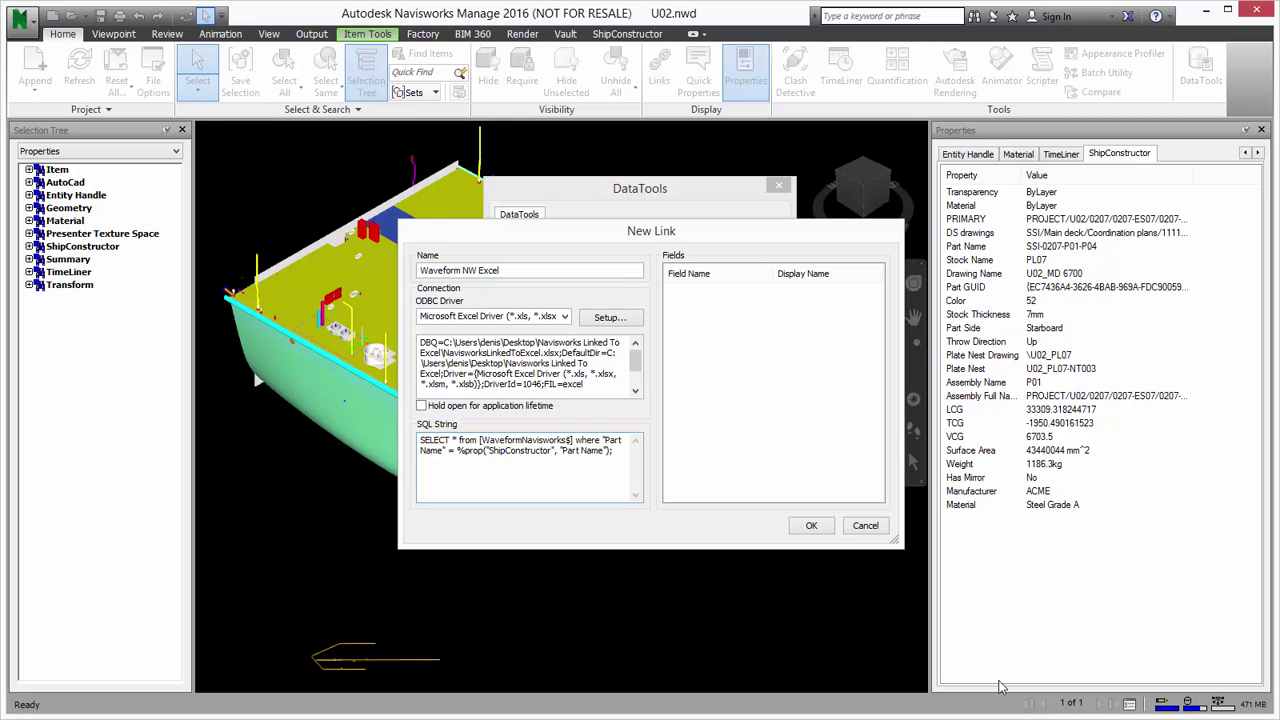
key("alt+Tab")
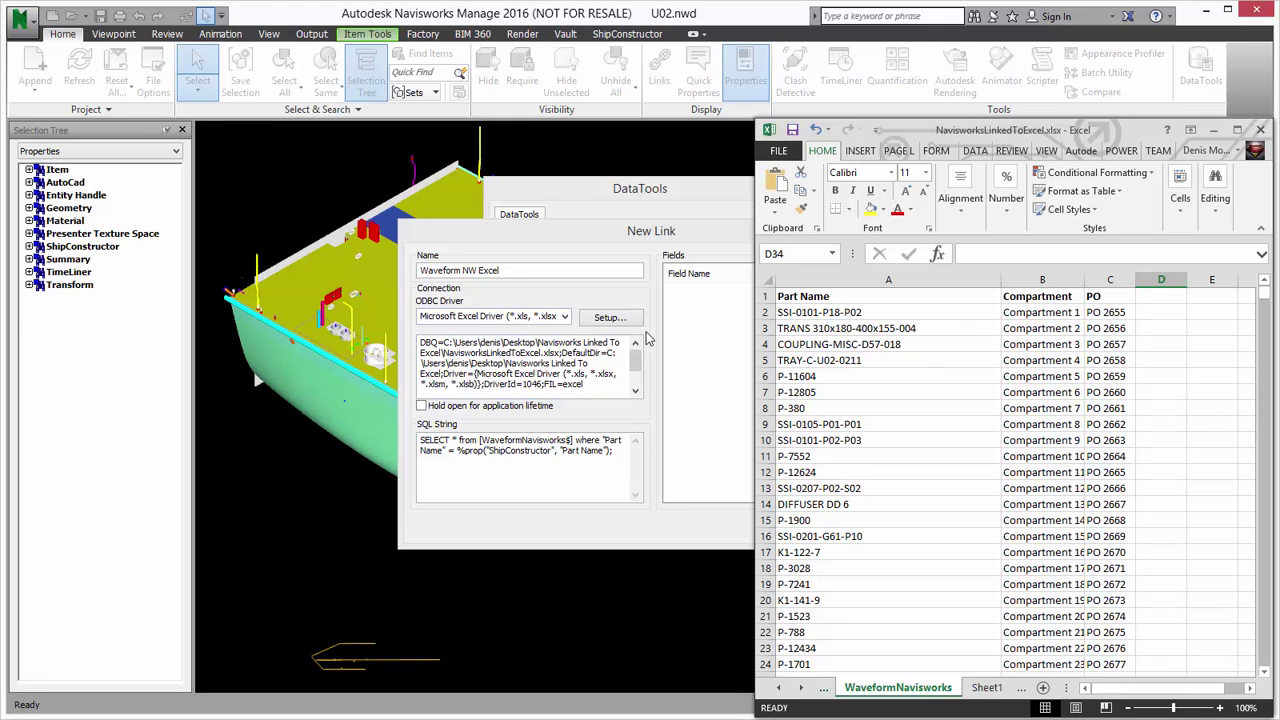
left_click(649, 236)
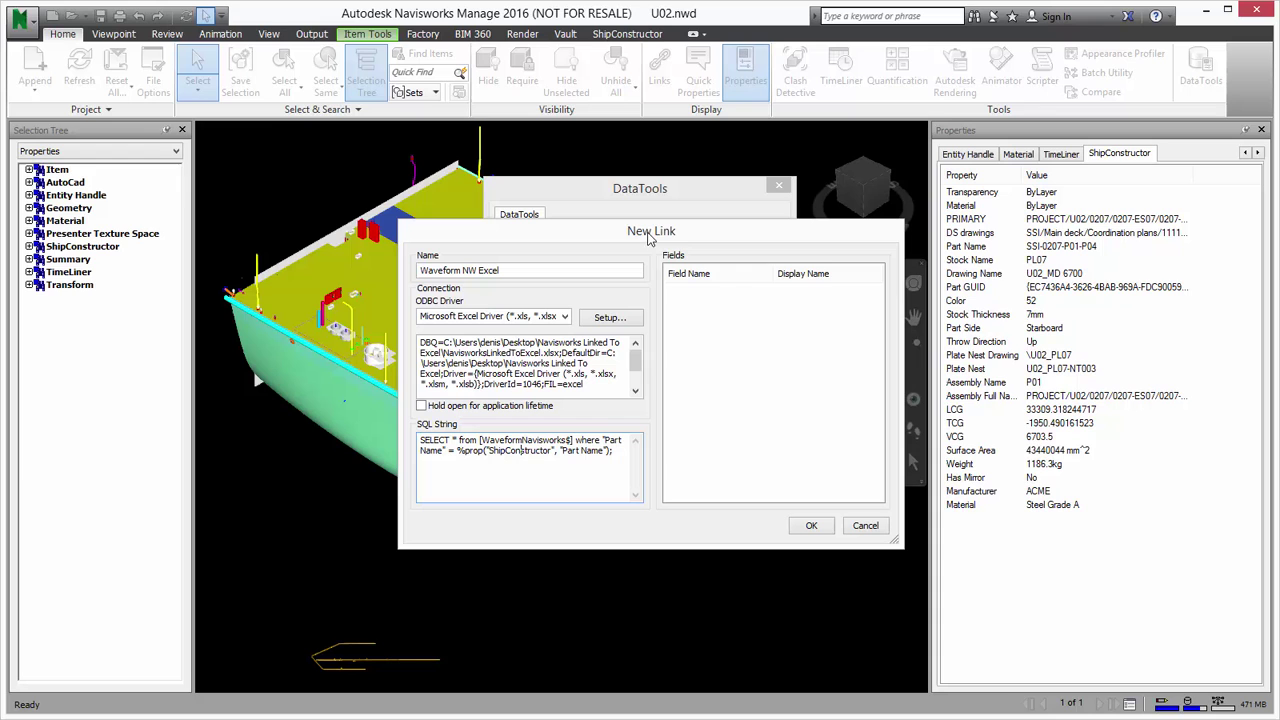
Add the fields Compartment and PO to the link, check them against the Excel column headers, and save the link
double_click(707, 290)
type("Compartment")
left_click(712, 305)
double_click(712, 305)
type("PO")
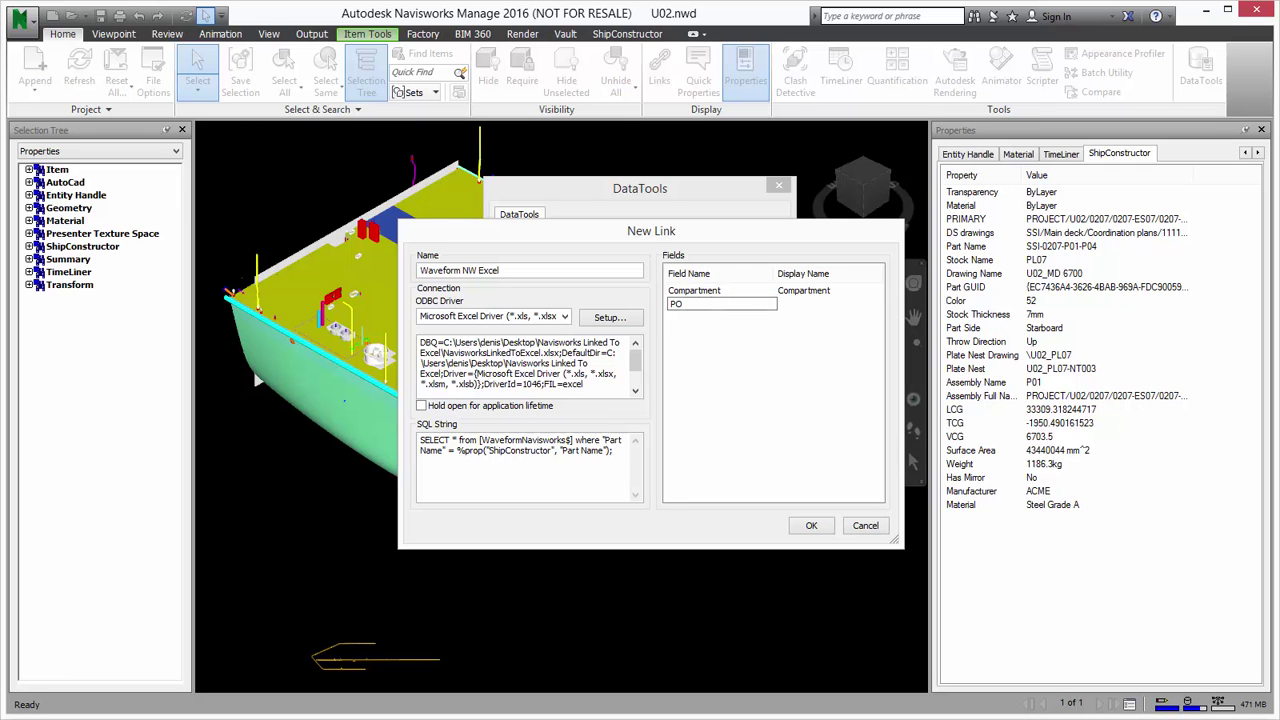
key("Return")
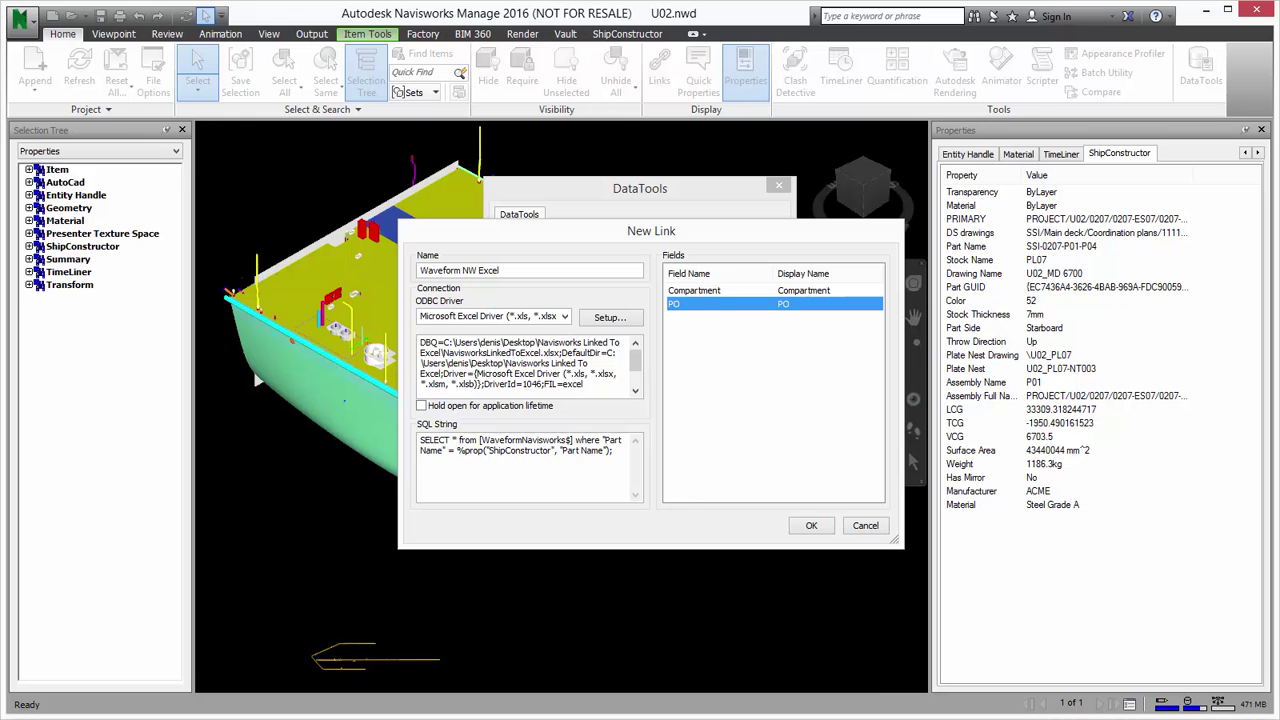
key("alt+Tab")
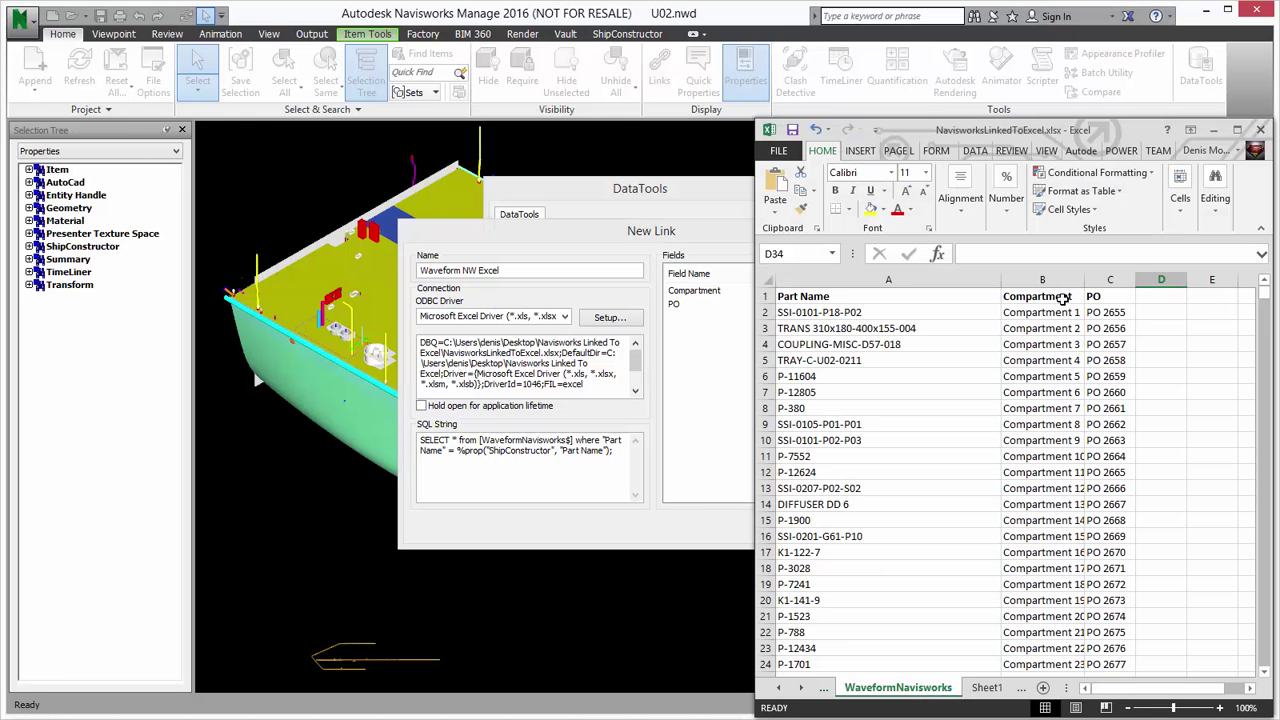
left_click(698, 369)
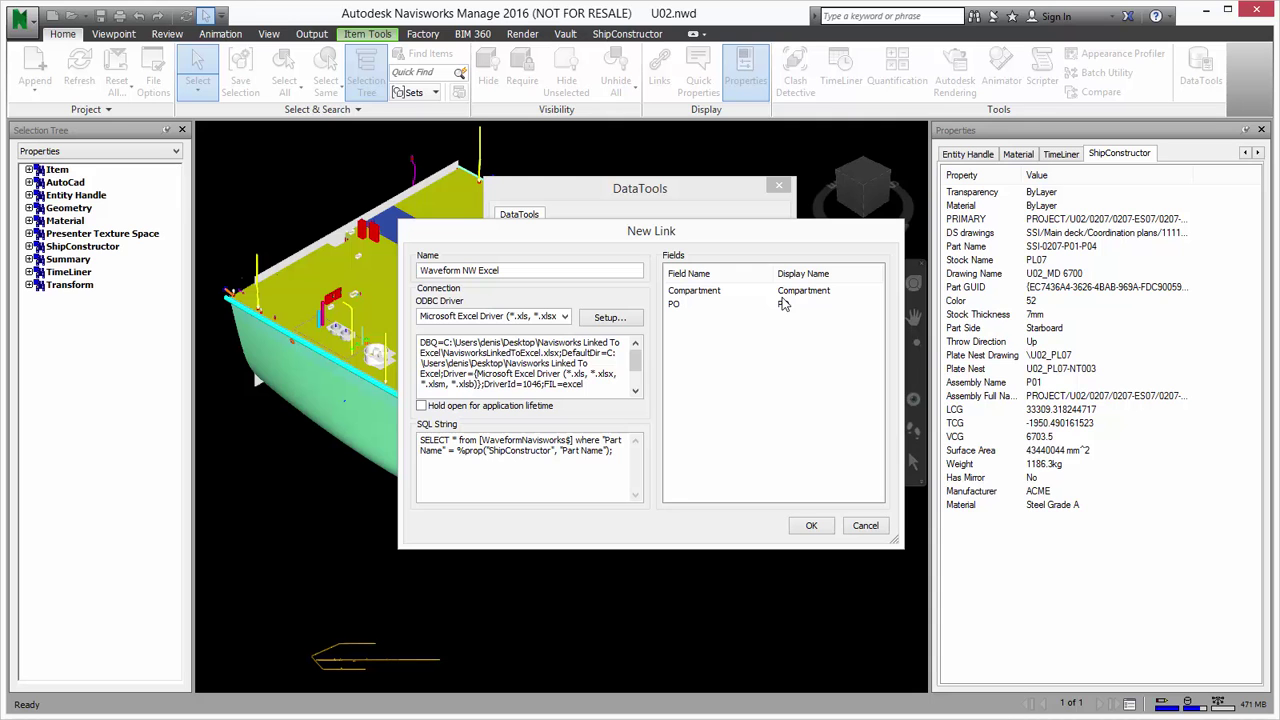
left_click(810, 528)
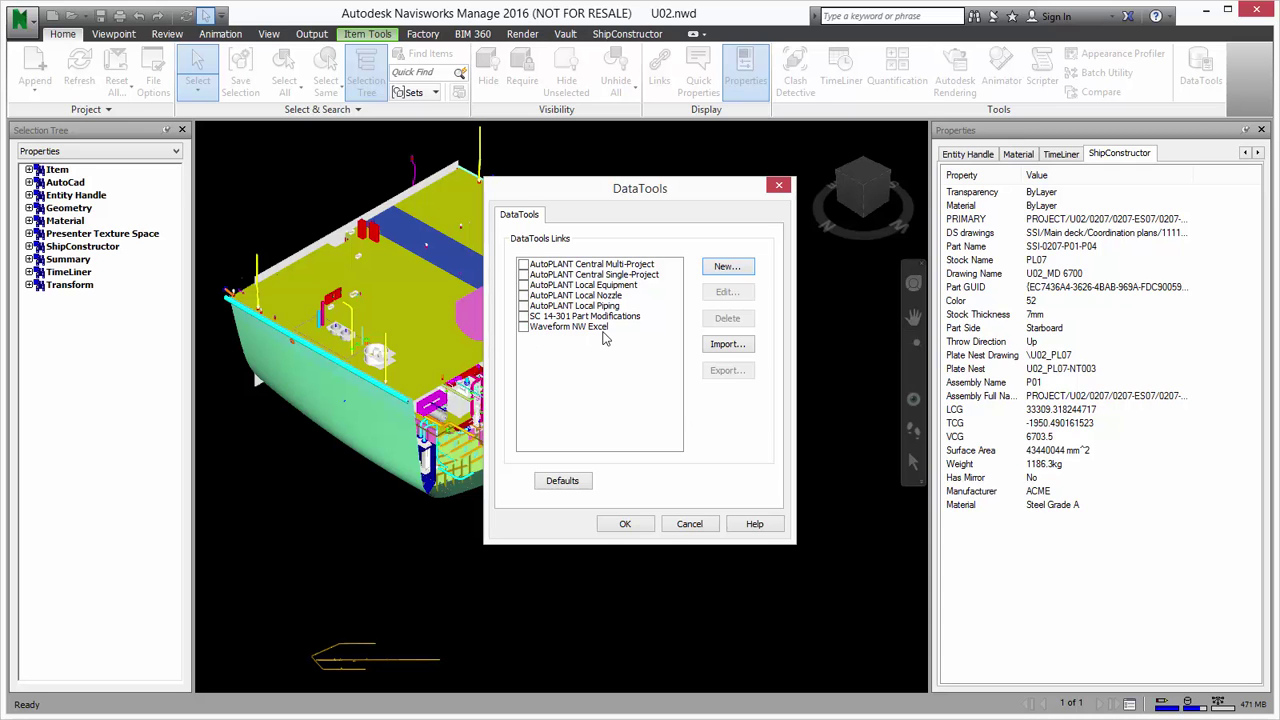
Activate the Waveform NW Excel link and close the NavisworksLinkedToExcel.xlsx workbook without saving its changes
left_click(523, 328)
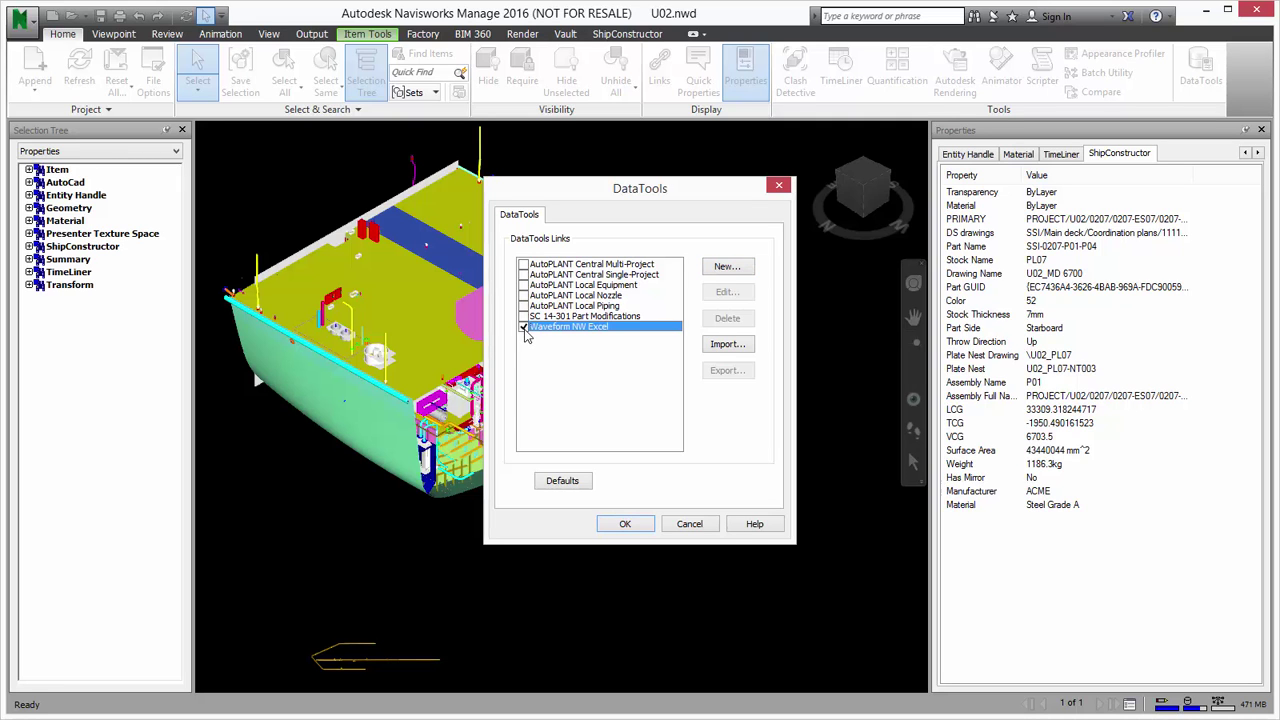
left_click(641, 525)
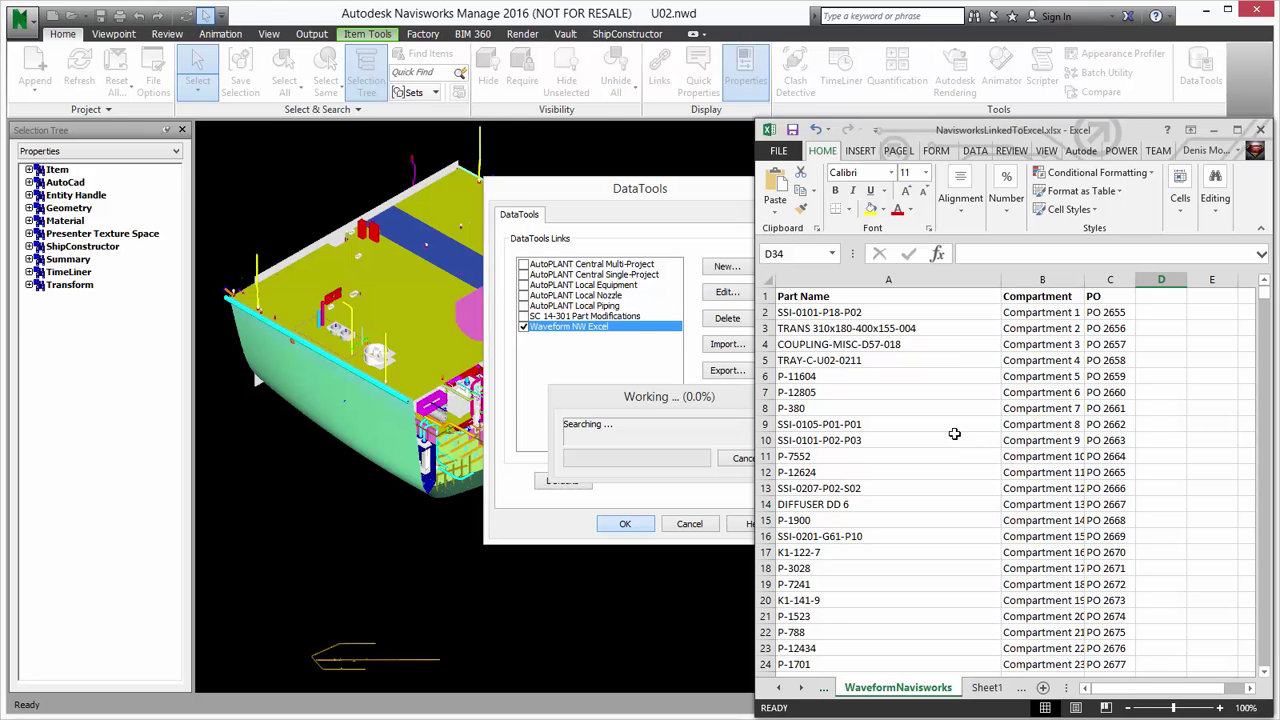
left_click(1263, 131)
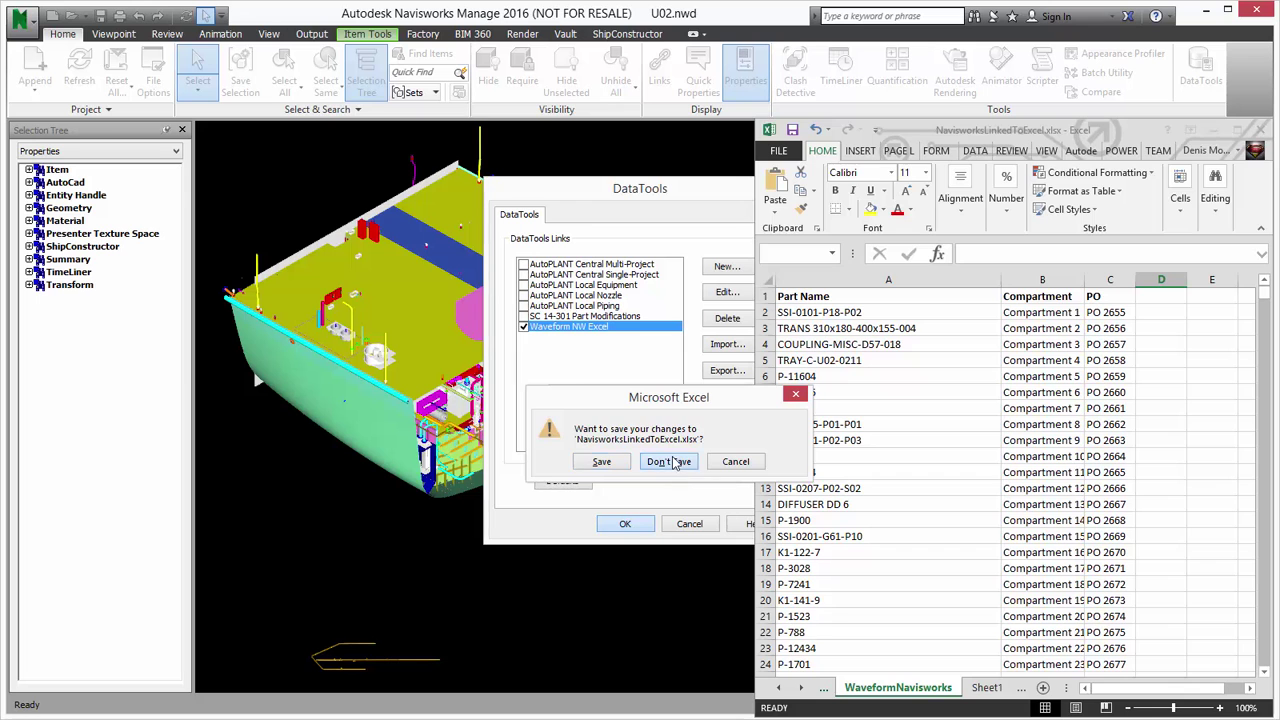
left_click(668, 462)
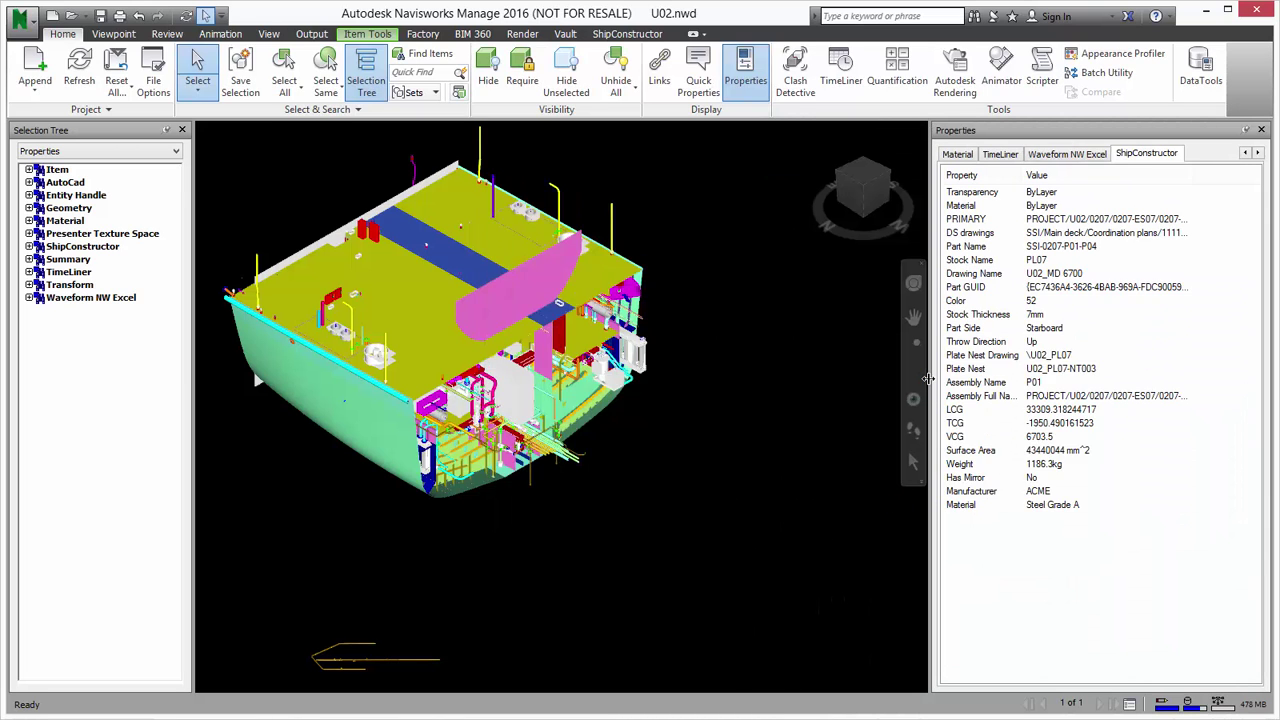
key("Return")
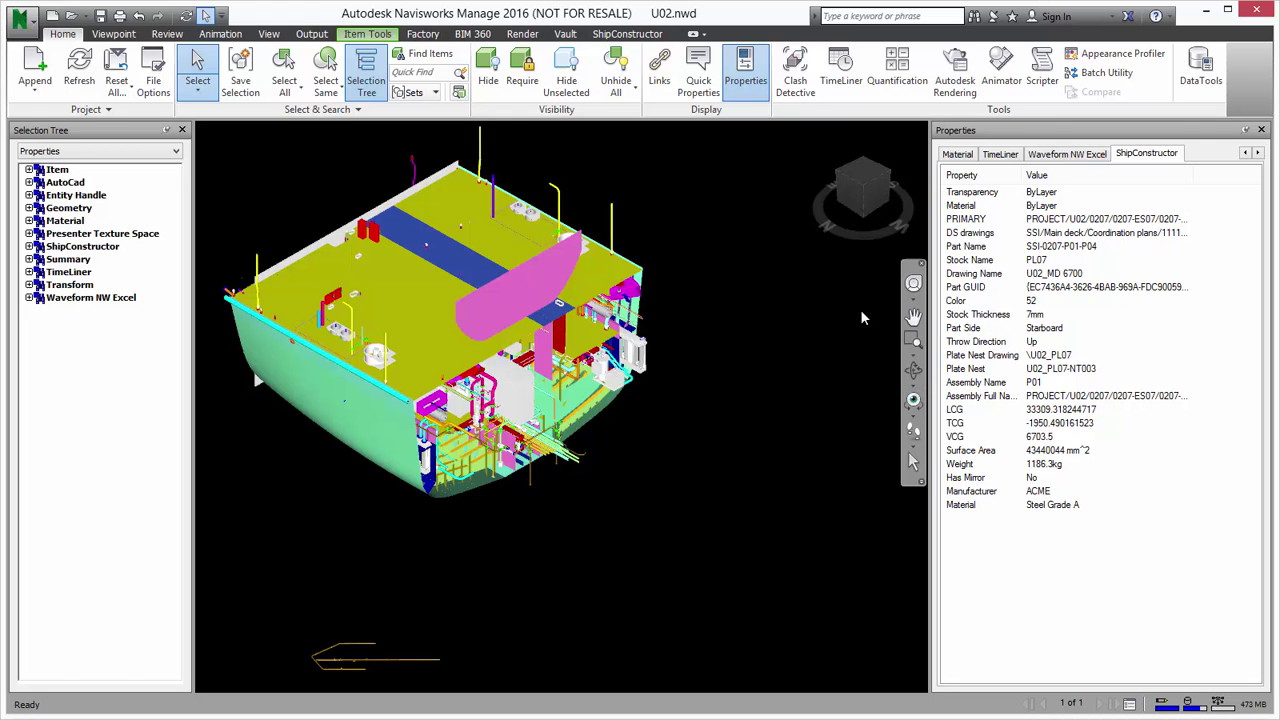
Examine the Waveform NW Excel properties of the selected main deck plate and of its neighbouring deck plates
left_click(1081, 160)
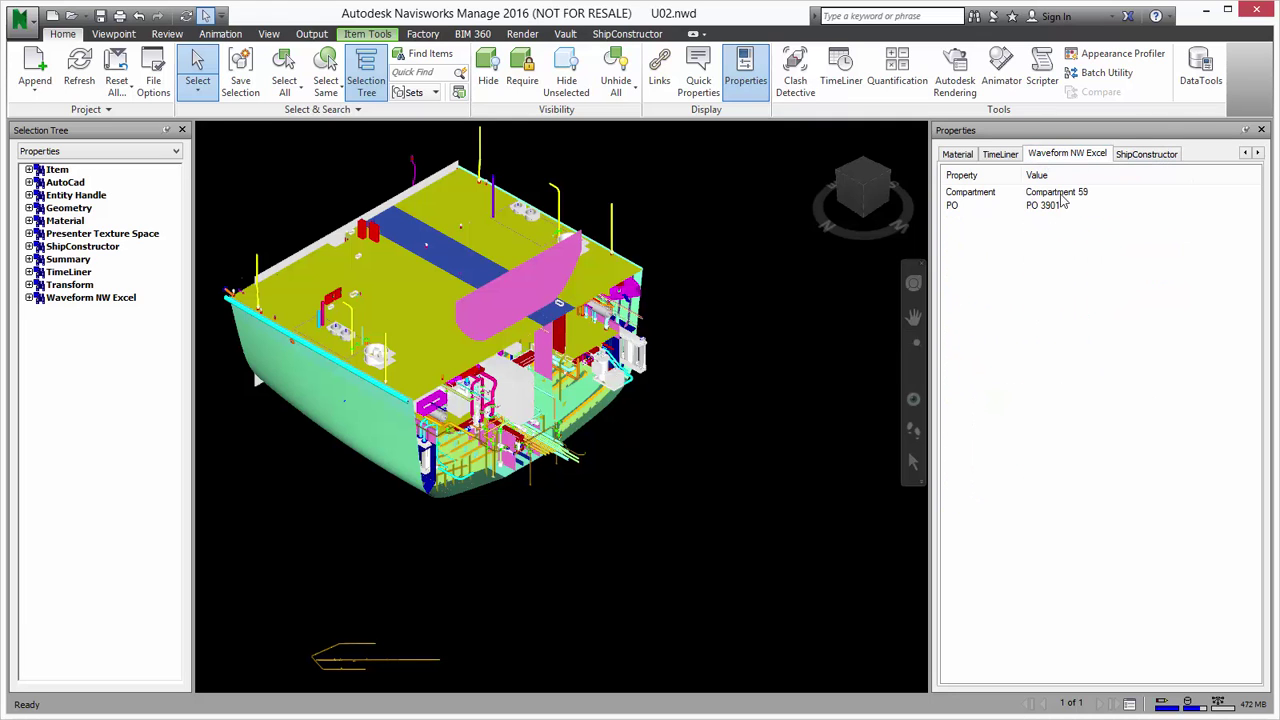
left_click(500, 241)
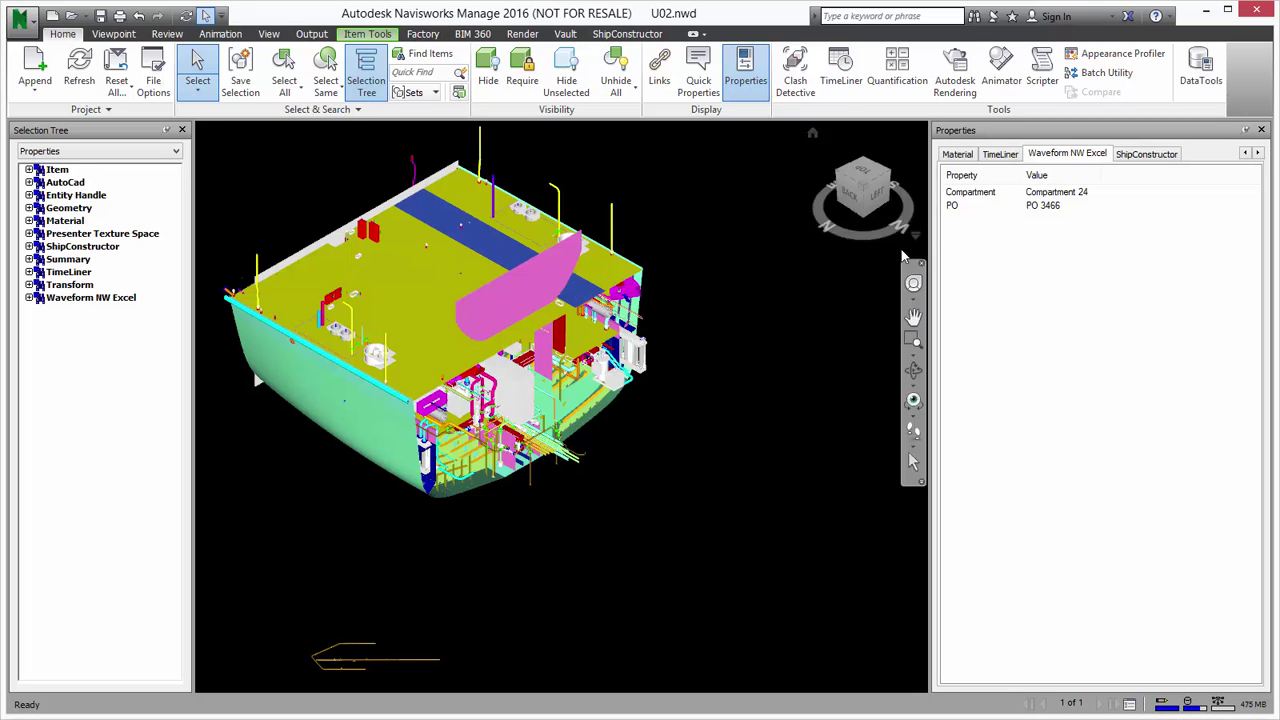
left_click(421, 298)
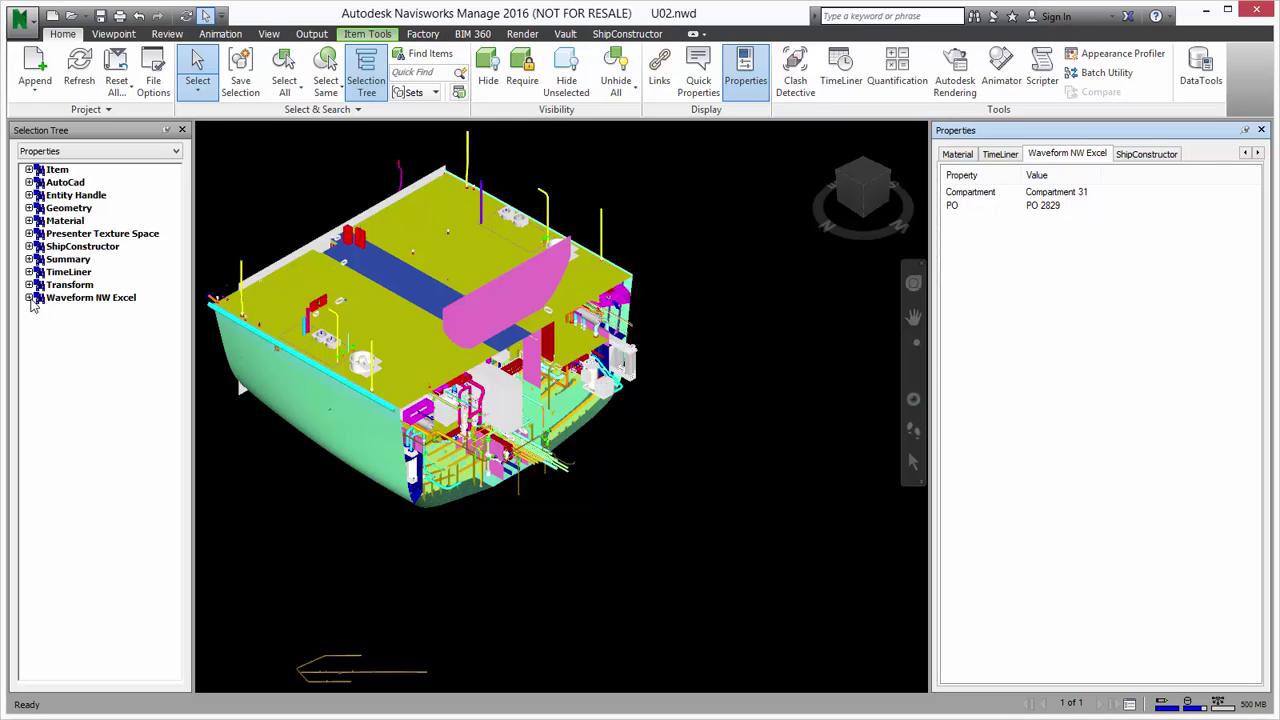
left_click(447, 273)
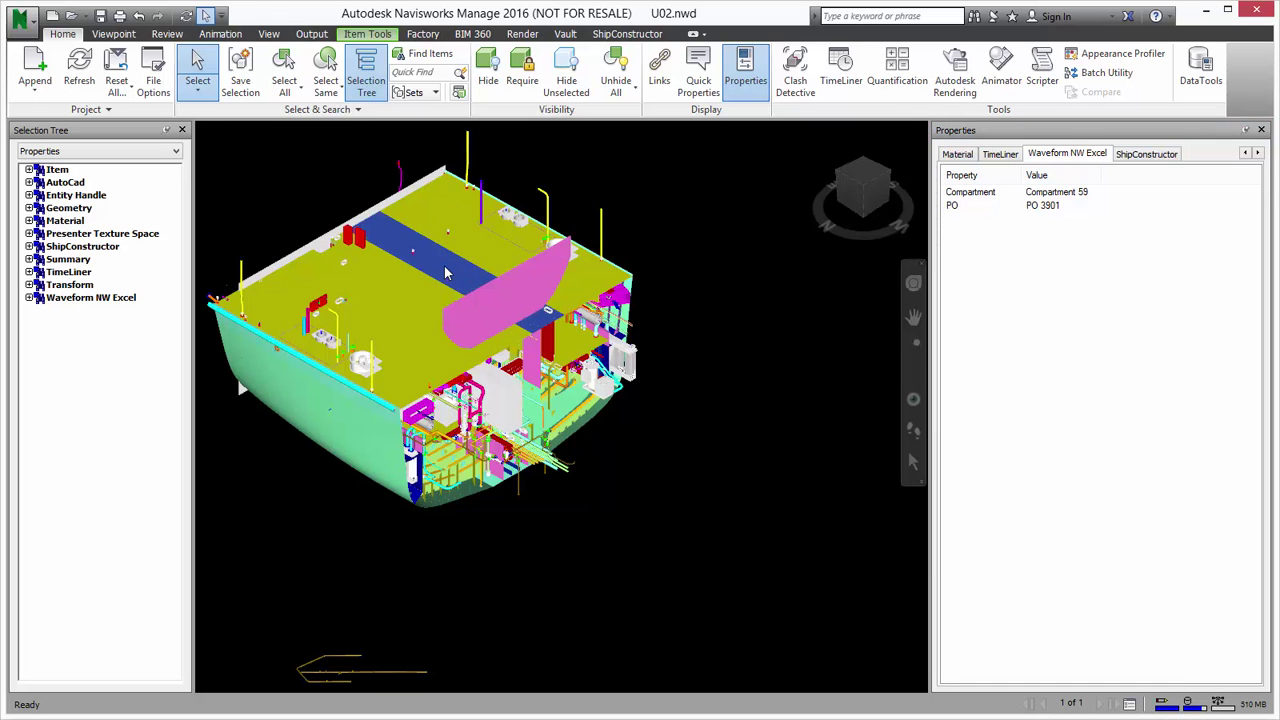
Compare the linked Compartment and PO values of several more main deck plates
left_click(482, 262)
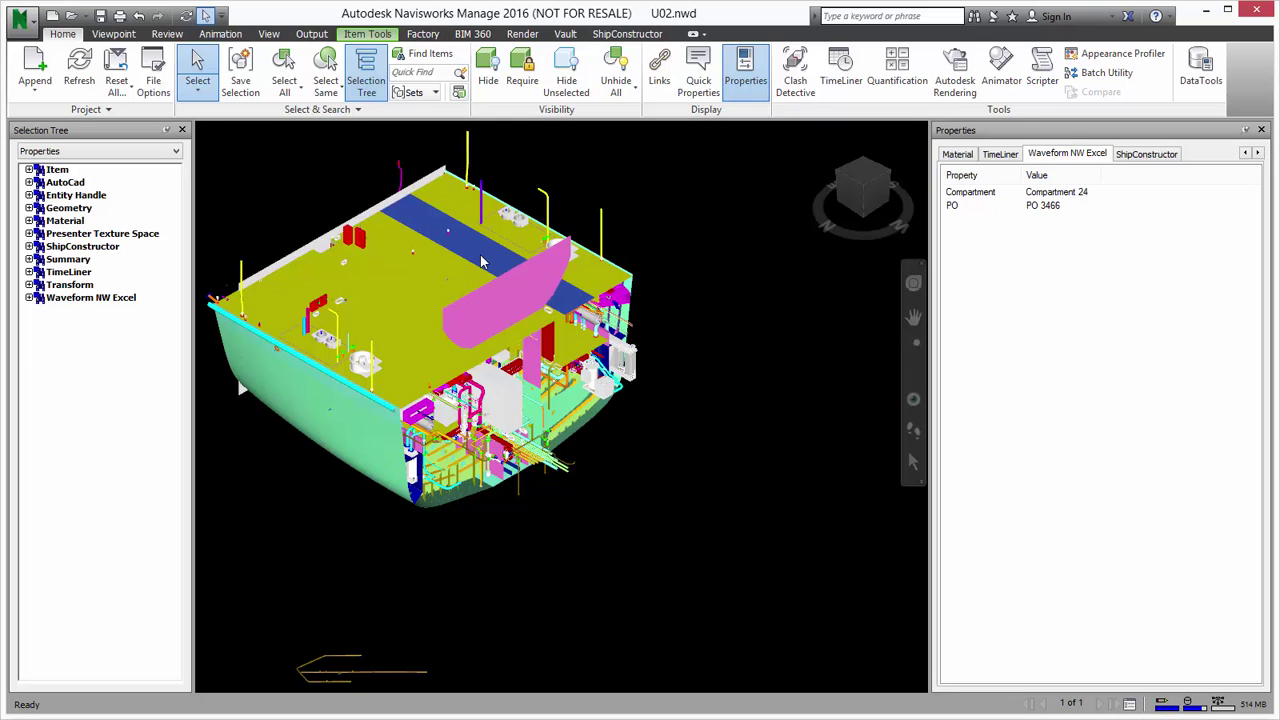
left_click(390, 322)
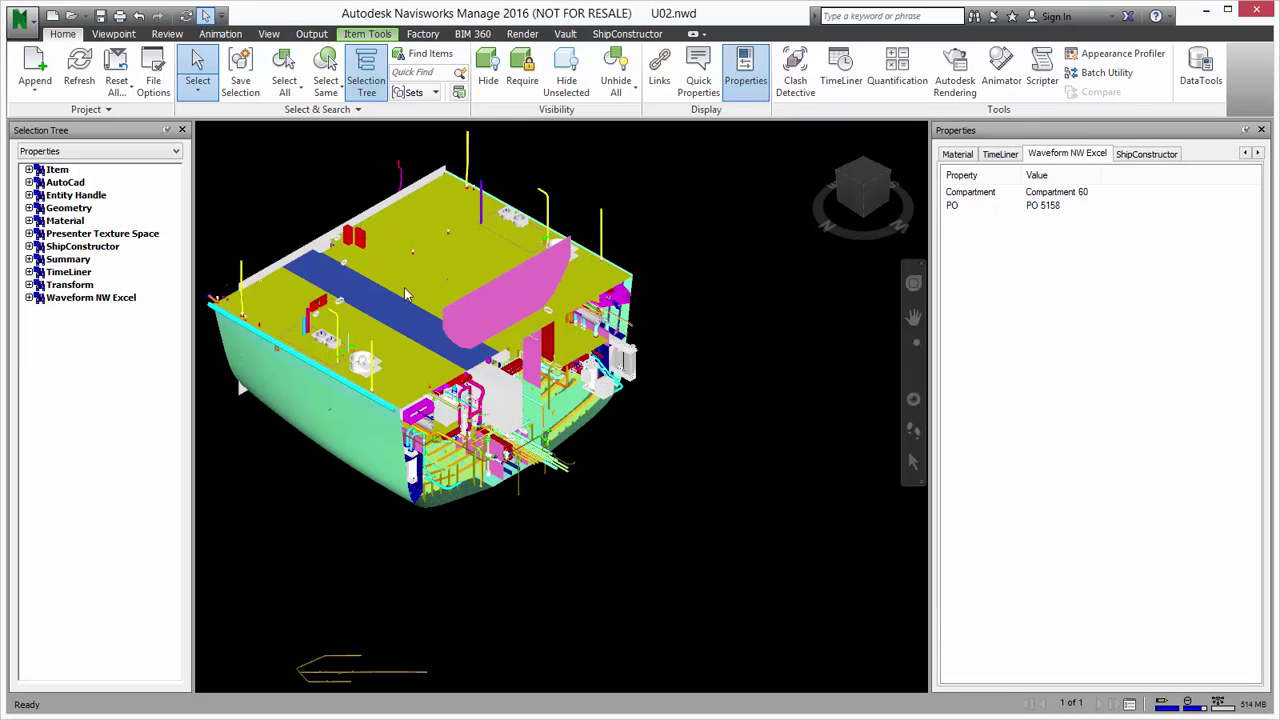
left_click(405, 293)
left_click(443, 287)
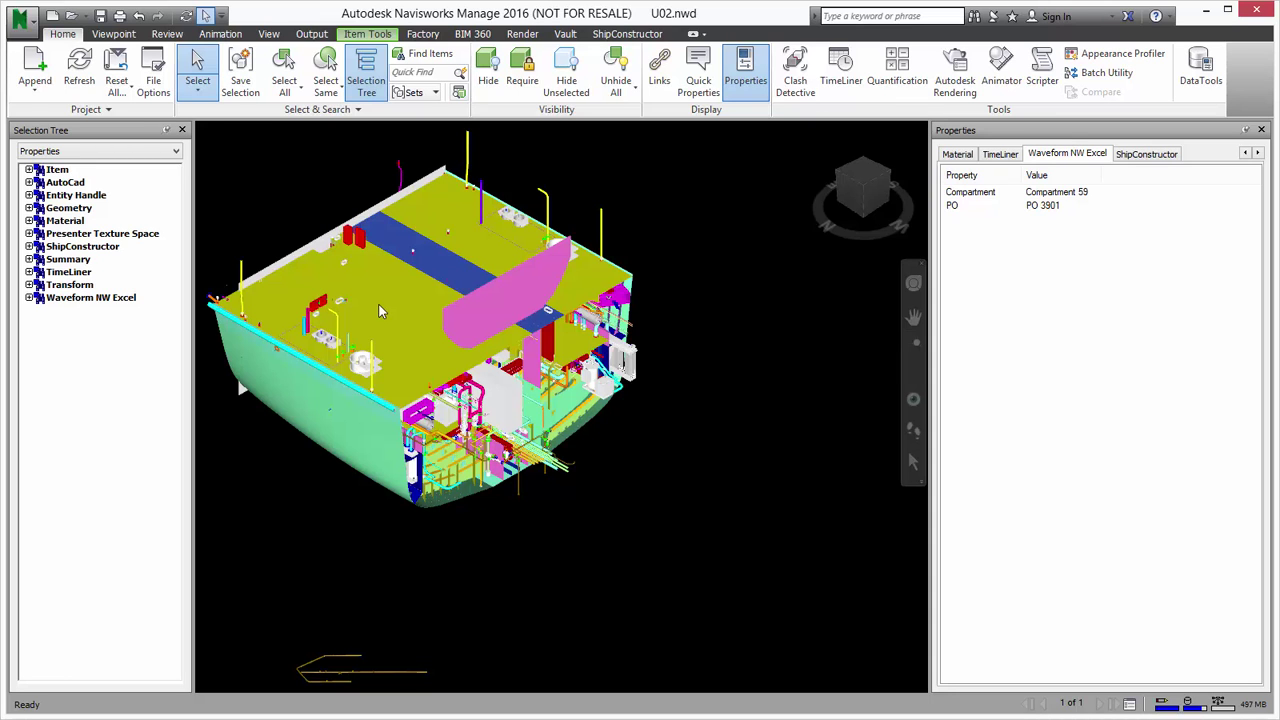
Publish the model as U02 Linked to Excel.nwd with re-saving allowed and database properties embedded
left_click(34, 23)
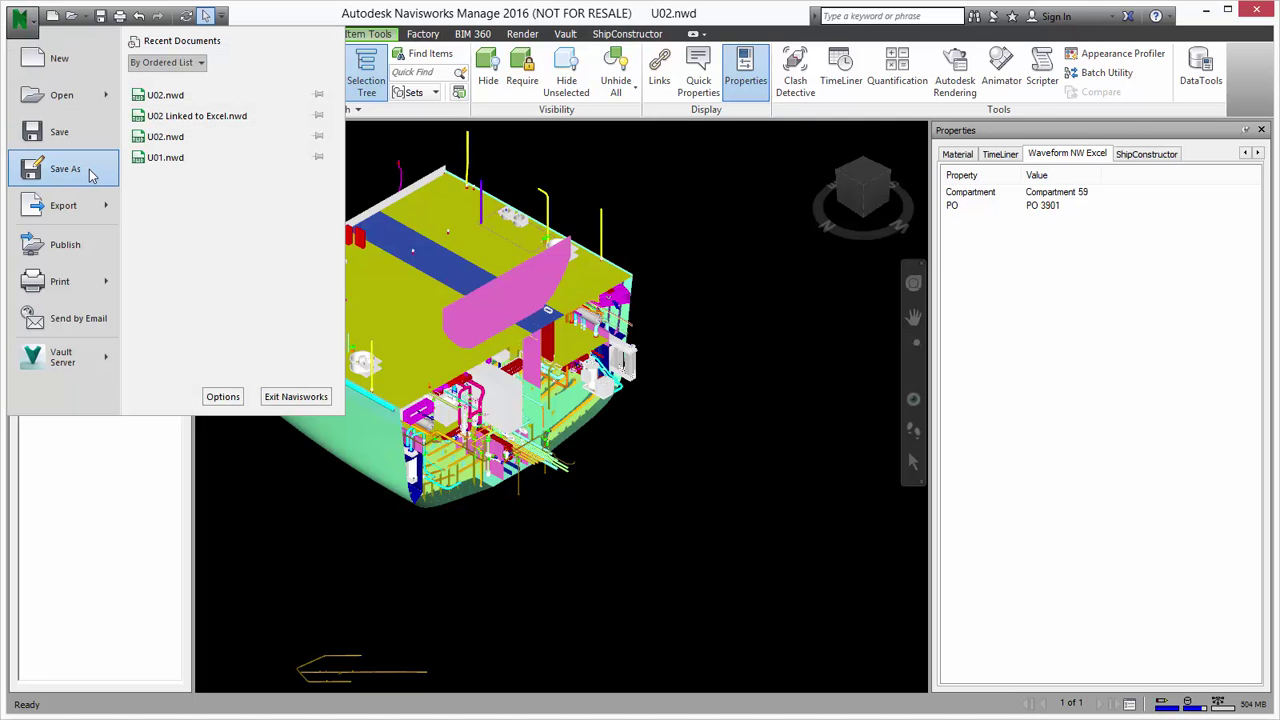
left_click(1063, 160)
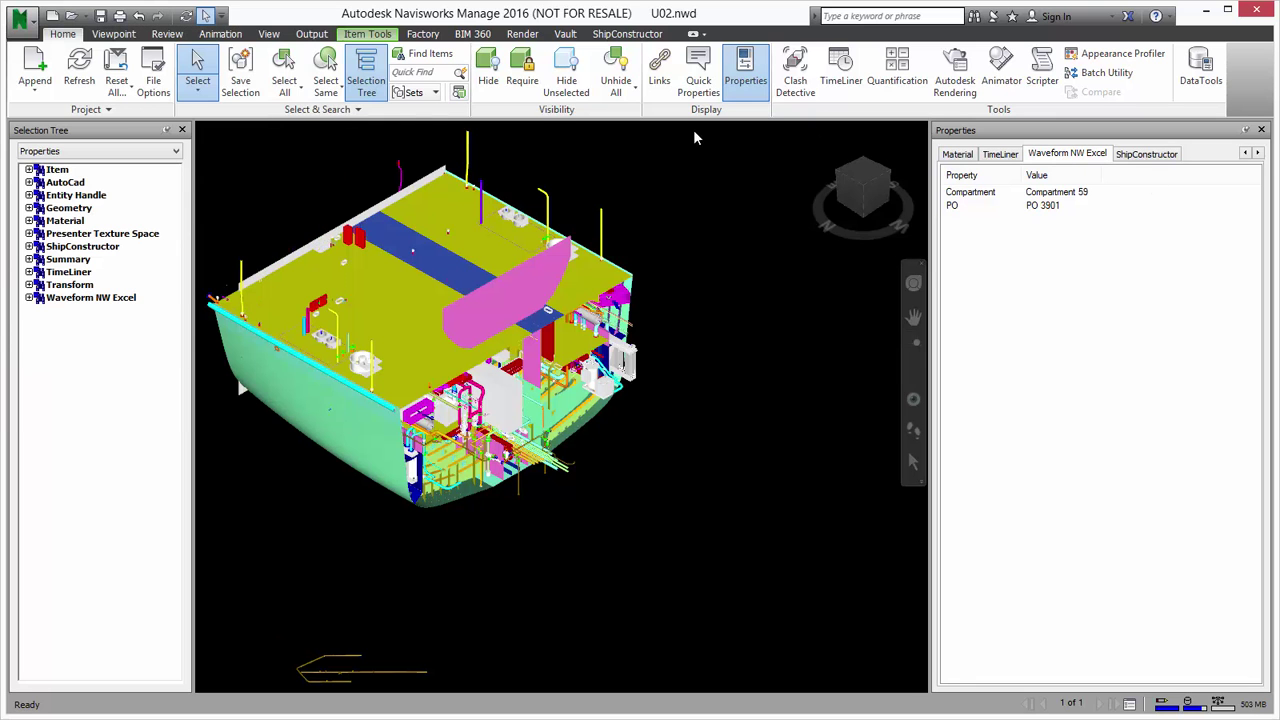
left_click(311, 34)
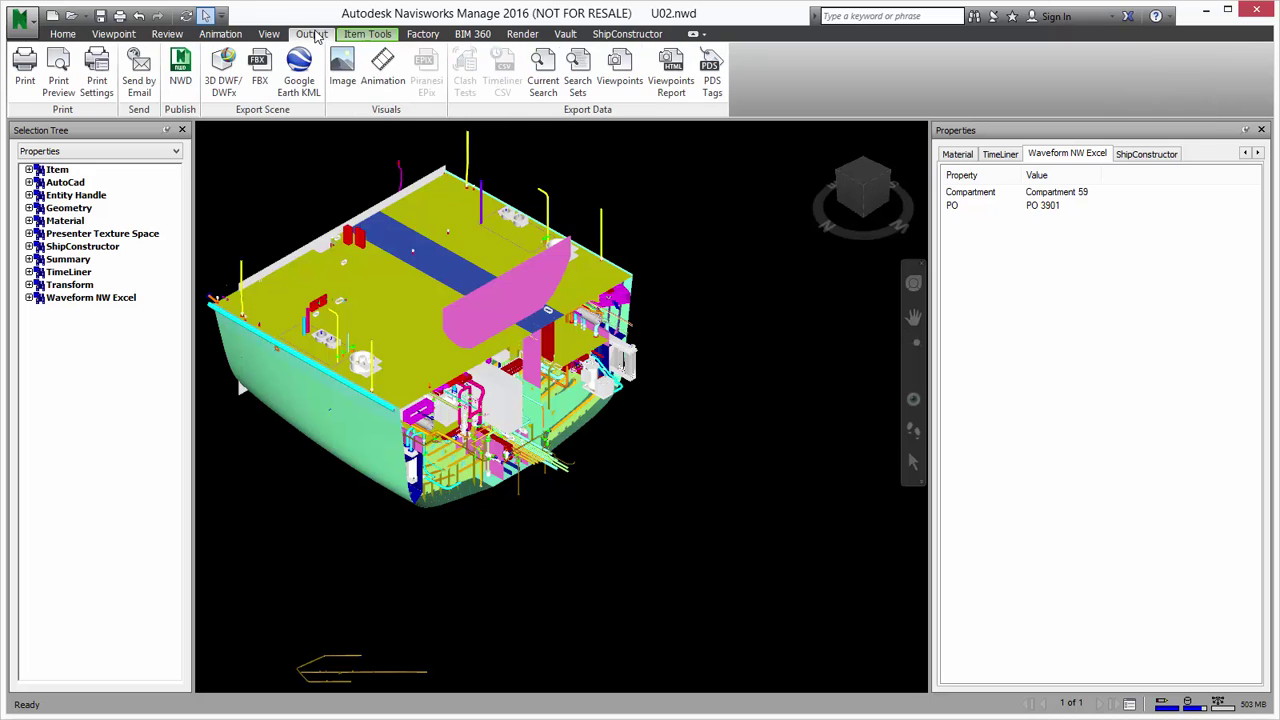
left_click(181, 80)
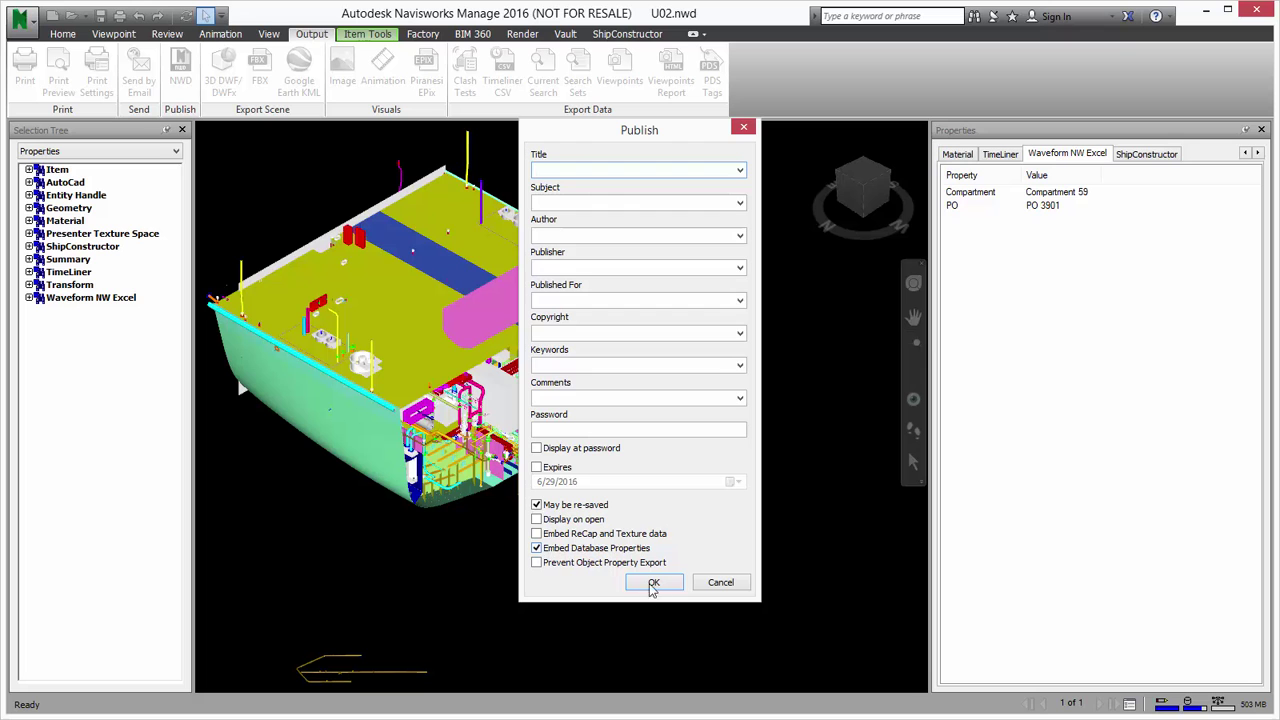
left_click(656, 583)
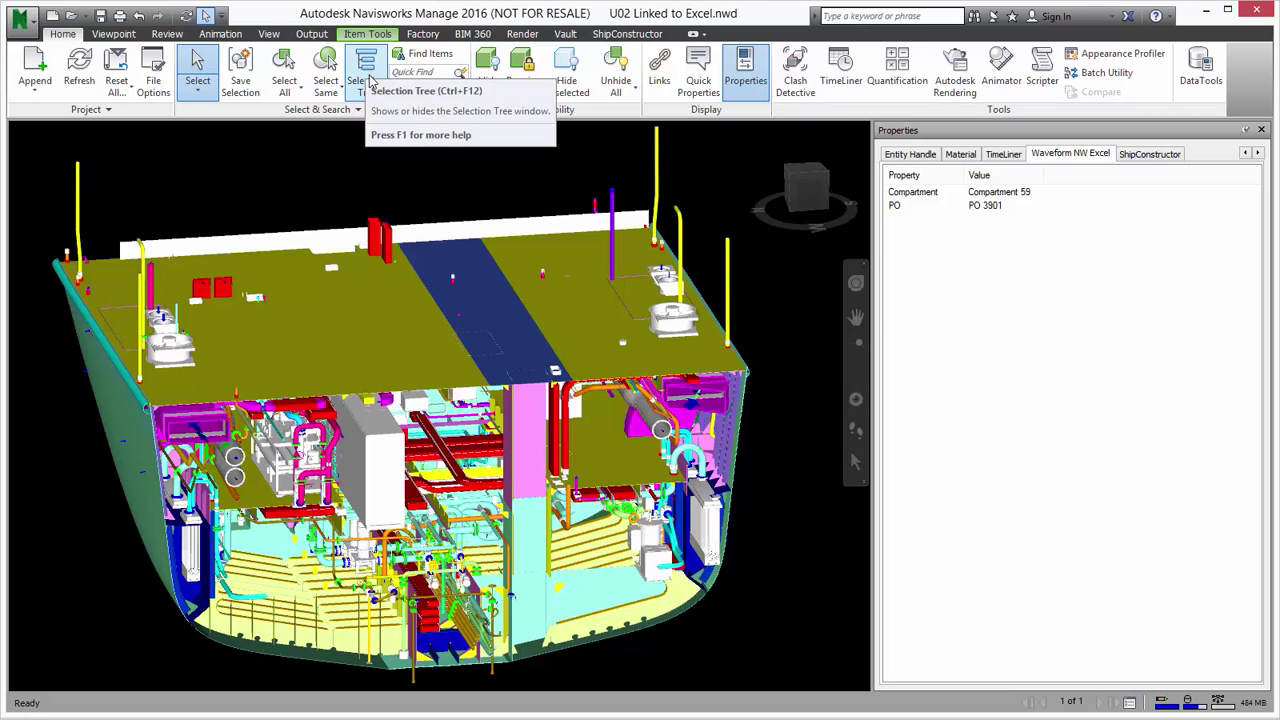
Show the Selection Tree and check the Waveform NW Excel properties of deck plates in U02 Linked to Excel.nwd
left_click(366, 82)
left_click(432, 348)
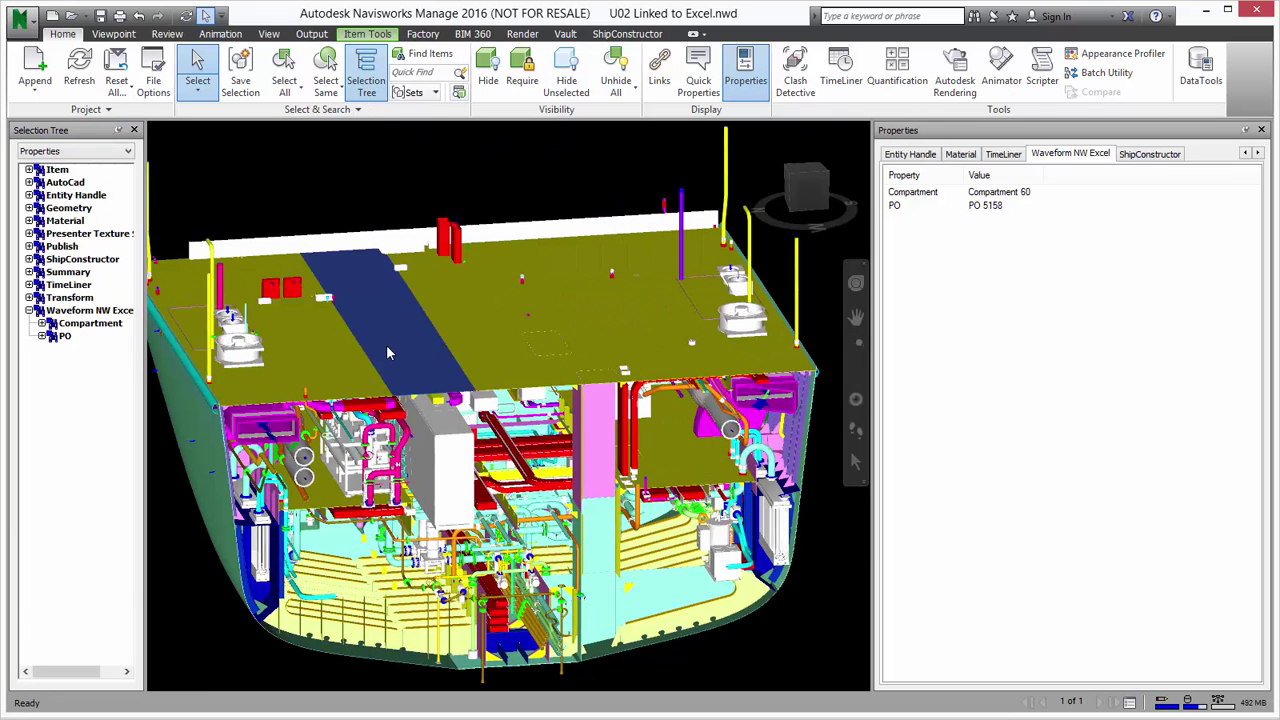
left_click(475, 320)
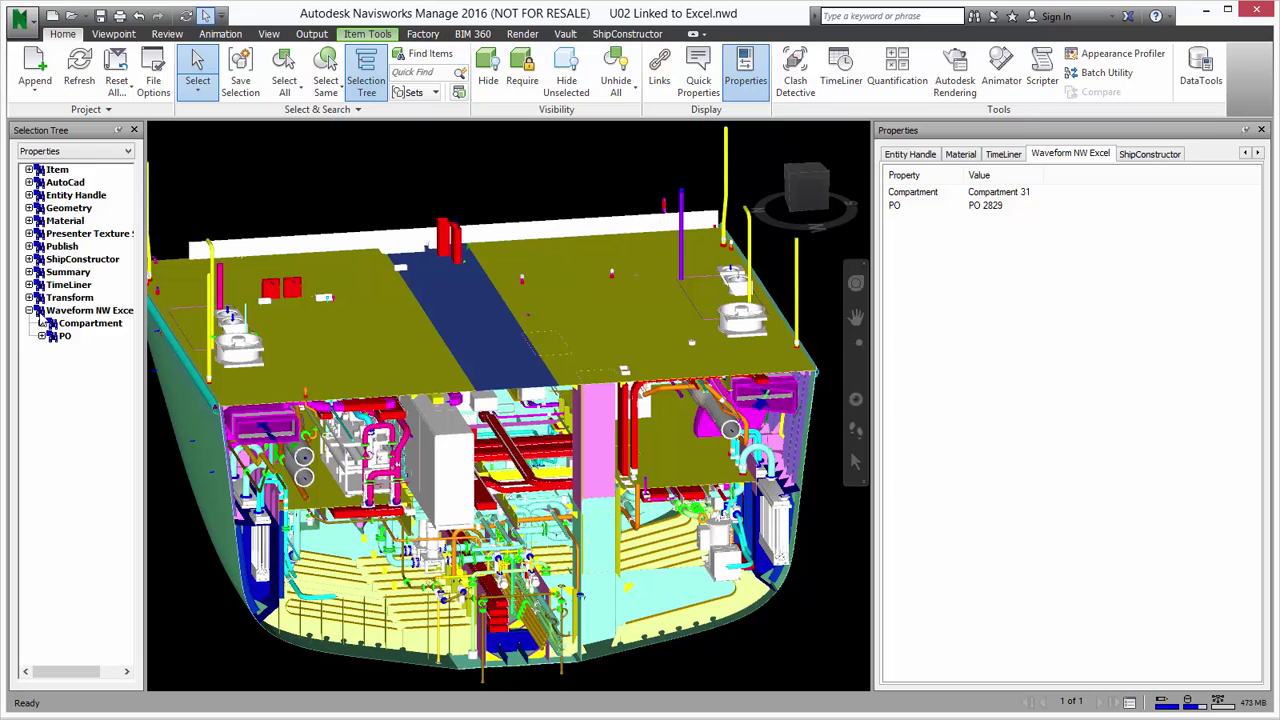
Expand the PO values under Waveform NW Excel and select the parts of PO 2662 and PO 2671 in turn
left_click(43, 338)
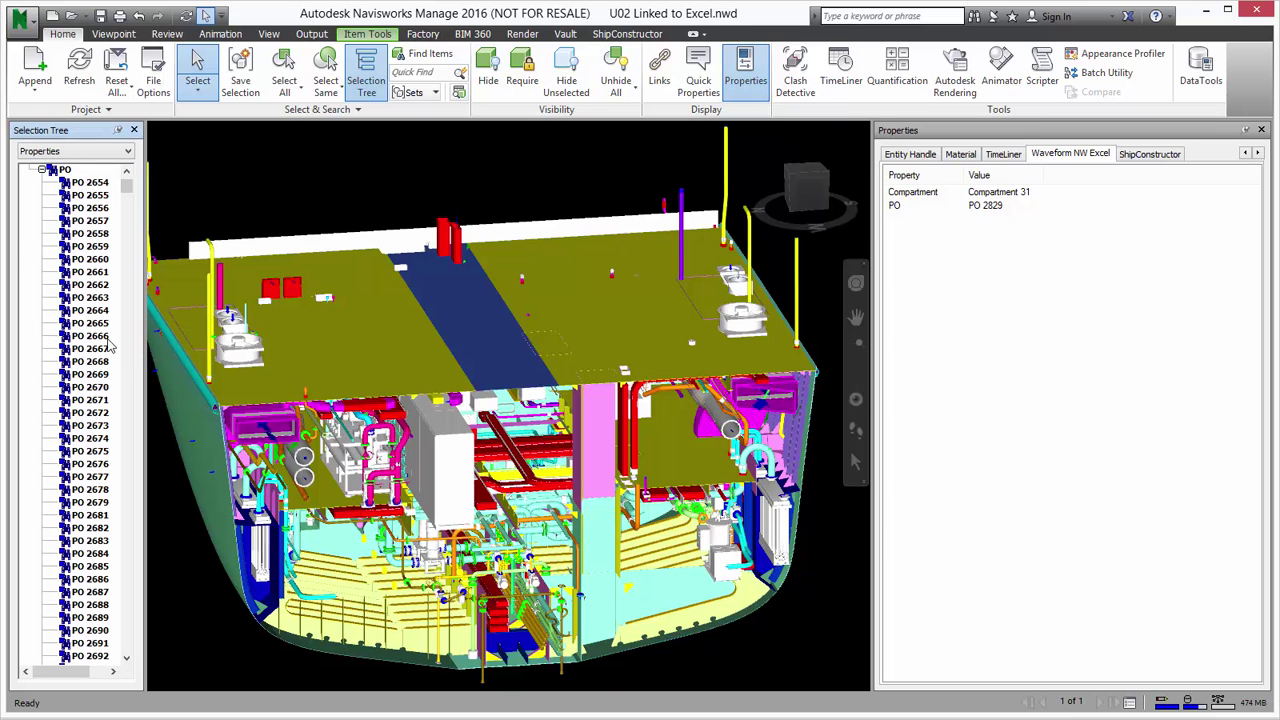
left_click(90, 285)
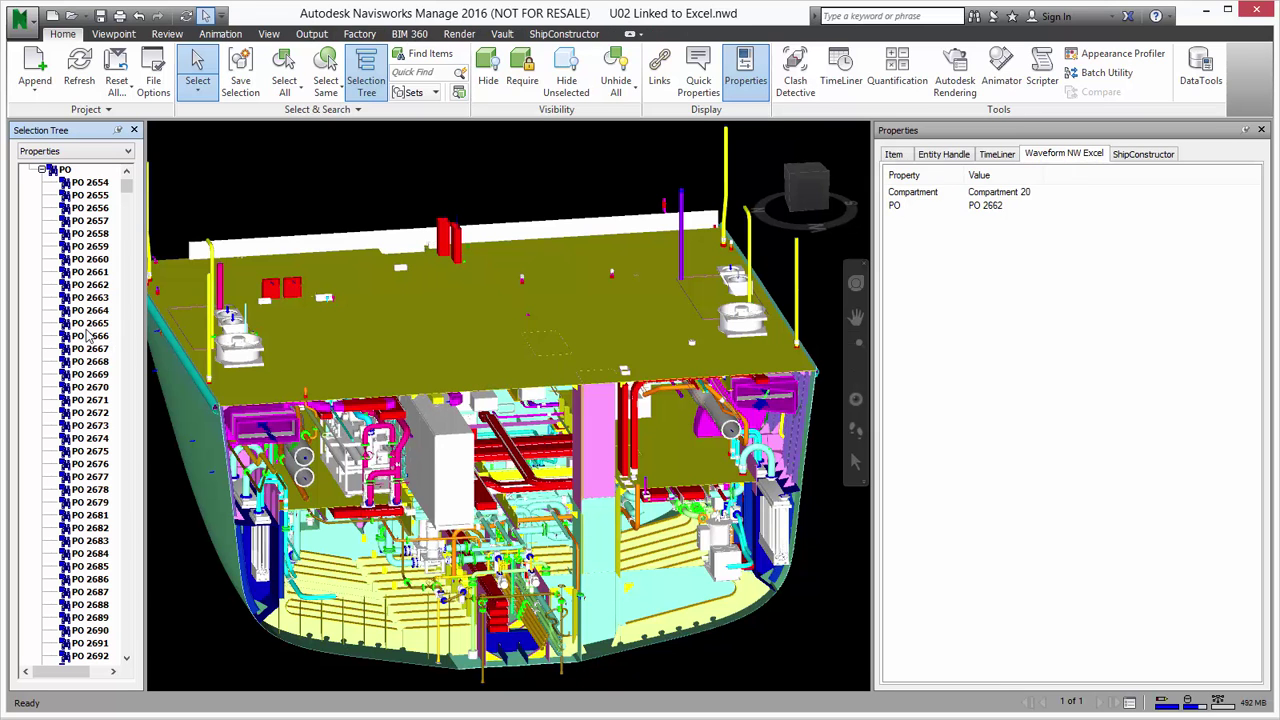
key("Escape")
left_click(90, 399)
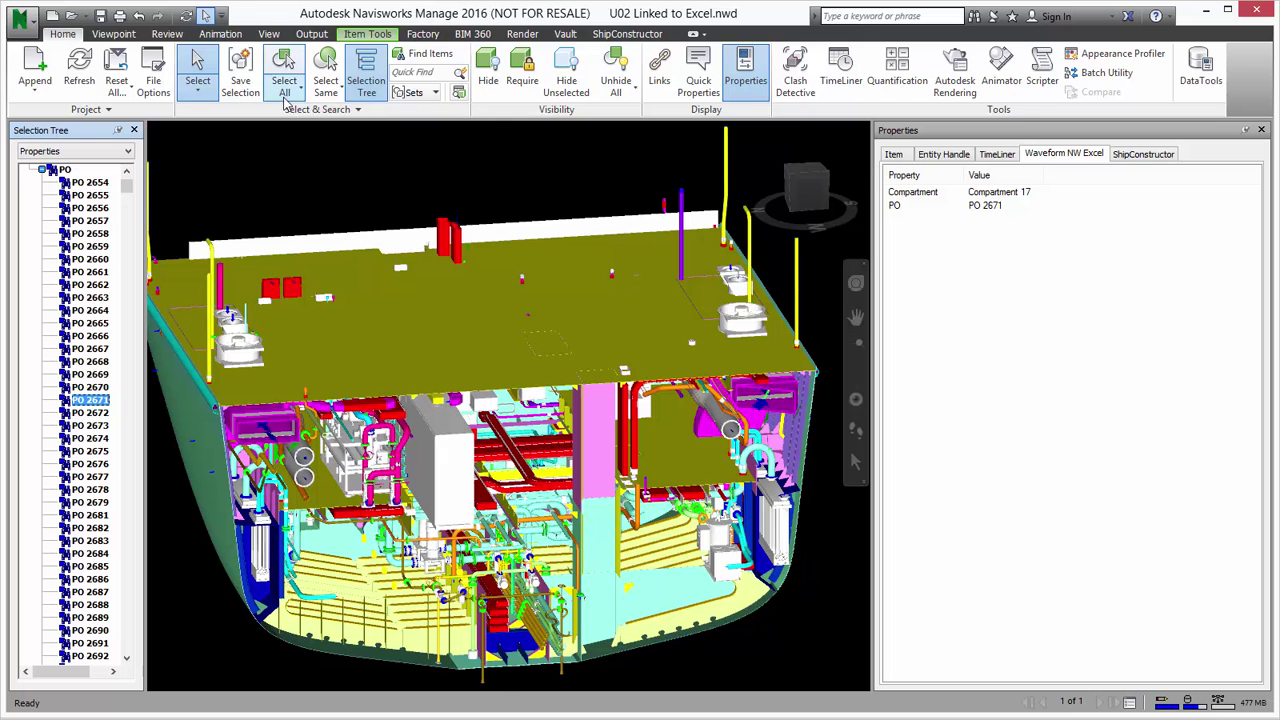
Select the whole model, set its transparency to 57% and its color to gray, and clear the selection
left_click(285, 92)
left_click(311, 119)
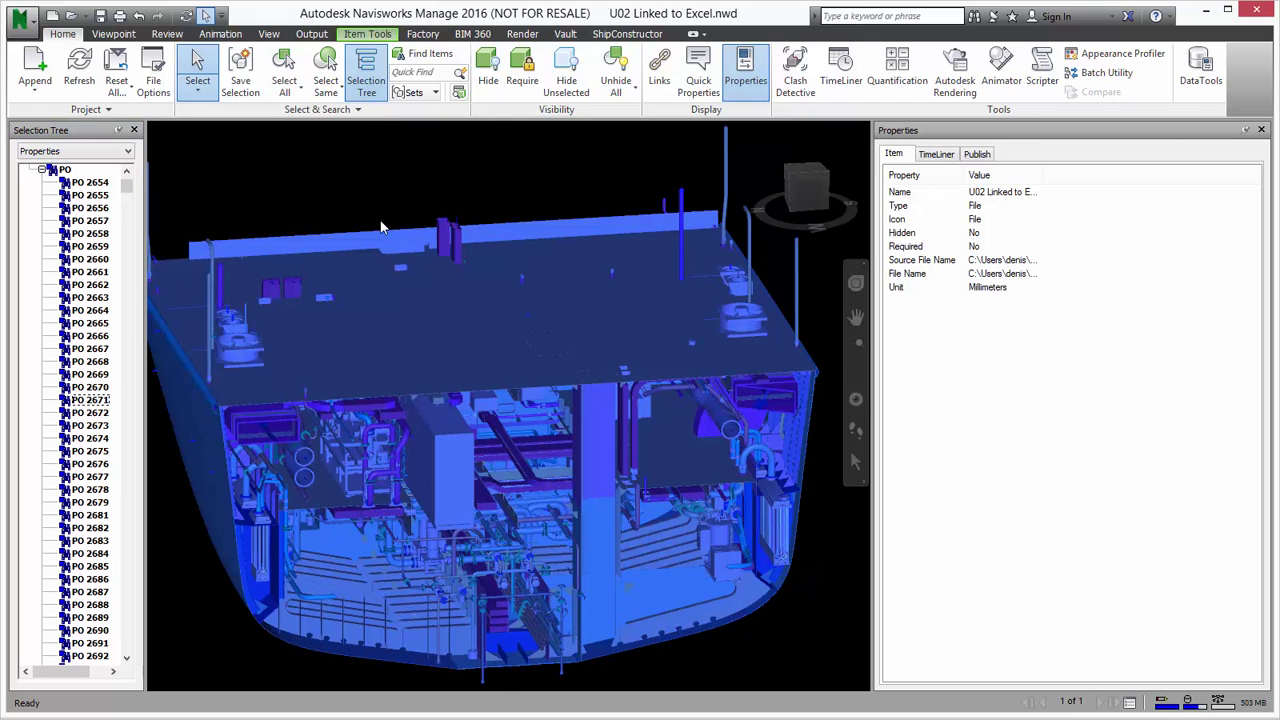
left_click(367, 33)
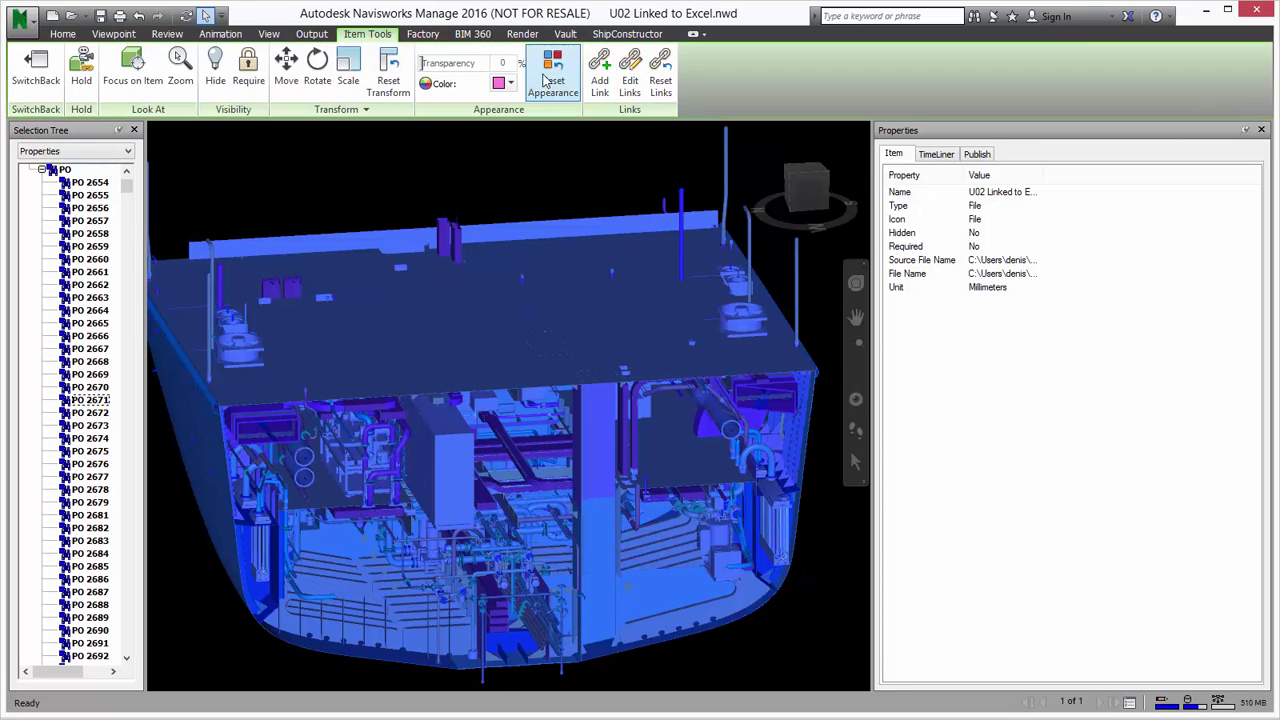
left_click_drag(432, 64, 486, 66)
left_click(510, 83)
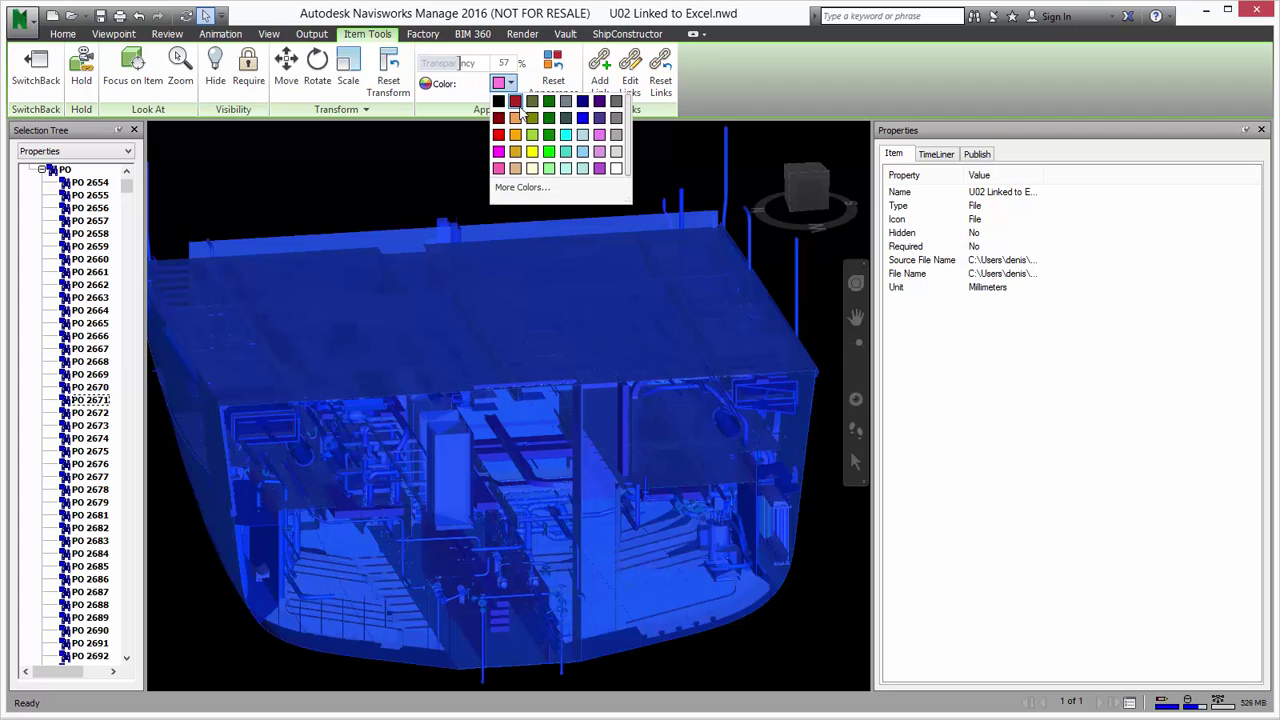
left_click(600, 118)
left_click(436, 173)
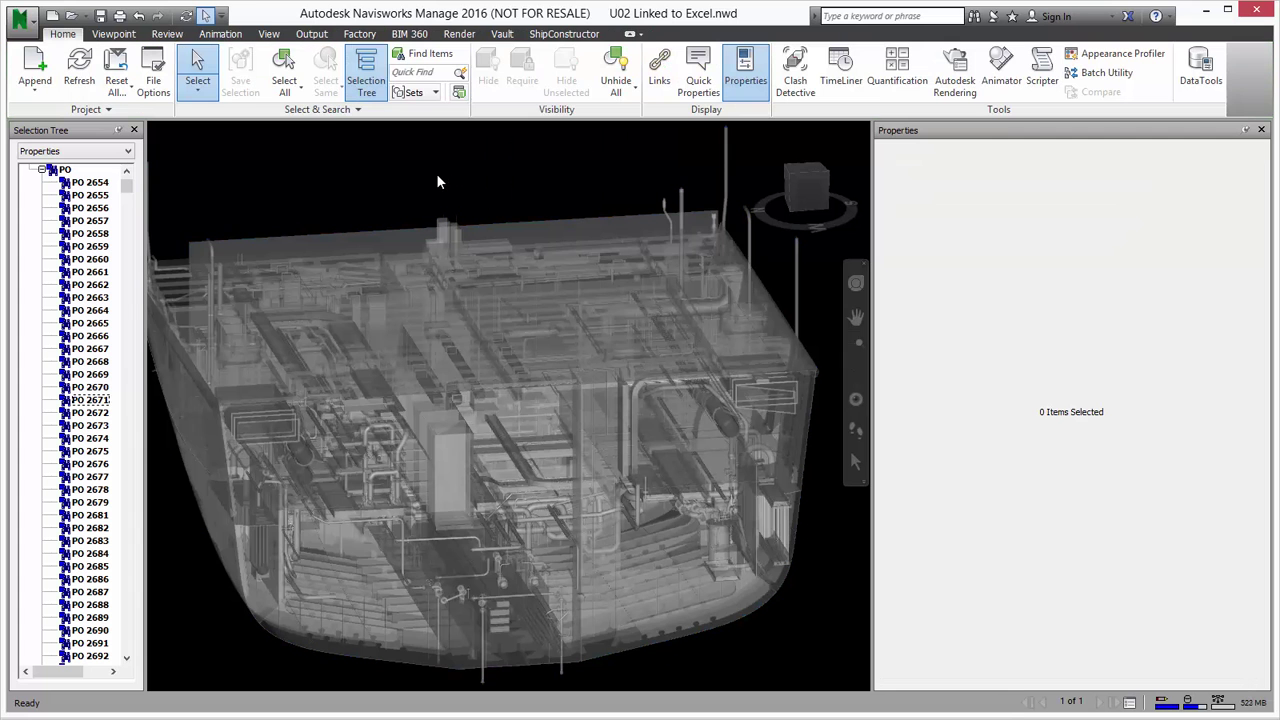
Locate the parts of PO 2662, PO 2658, PO 2665, PO 2671 and PO 2673 in the transparent model, and clear the selection
left_click(108, 285)
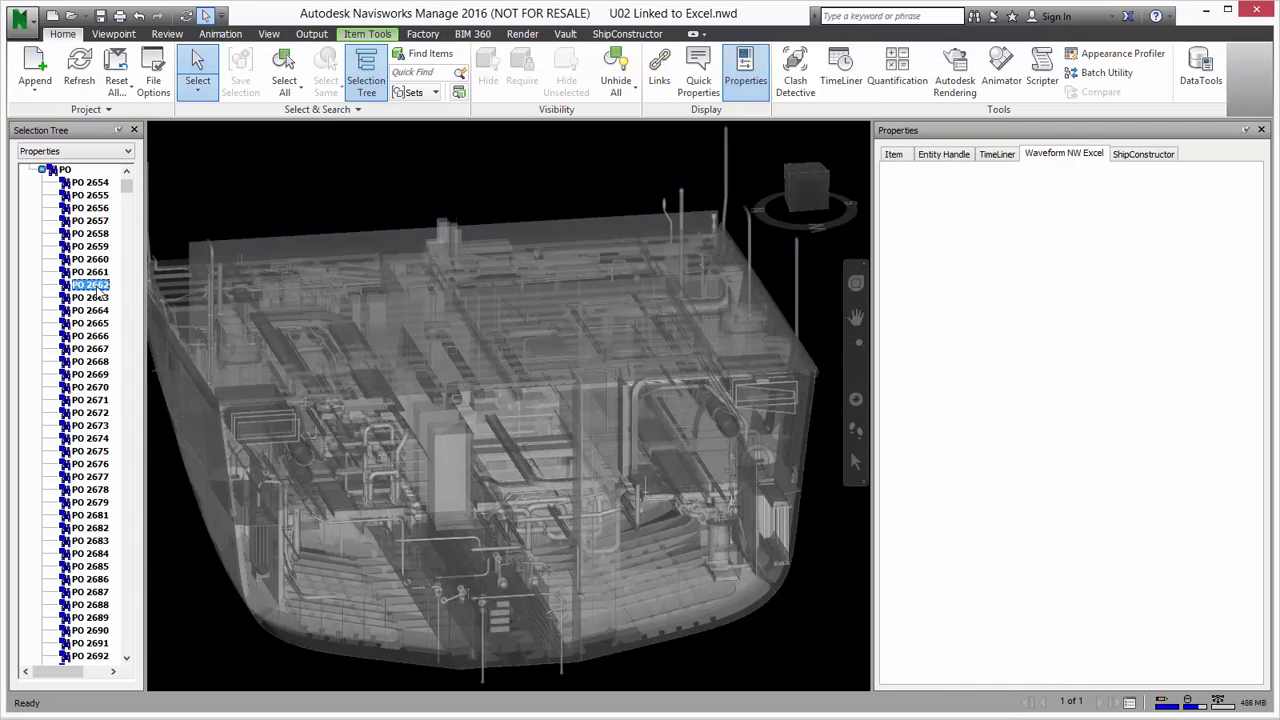
left_click(96, 233)
left_click(92, 324)
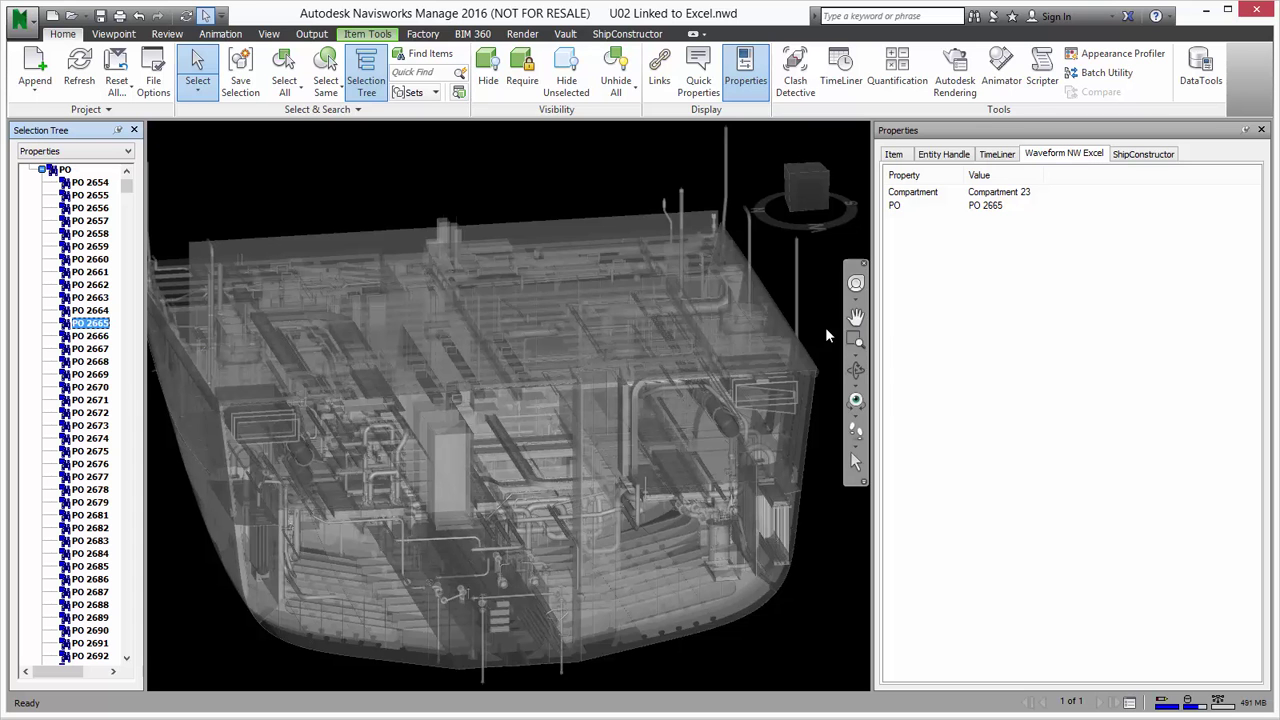
left_click(856, 370)
mouse_move(380, 380)
left_mouse_down()
mouse_move(448, 379)
mouse_move(465, 343)
left_mouse_up()
left_click(92, 401)
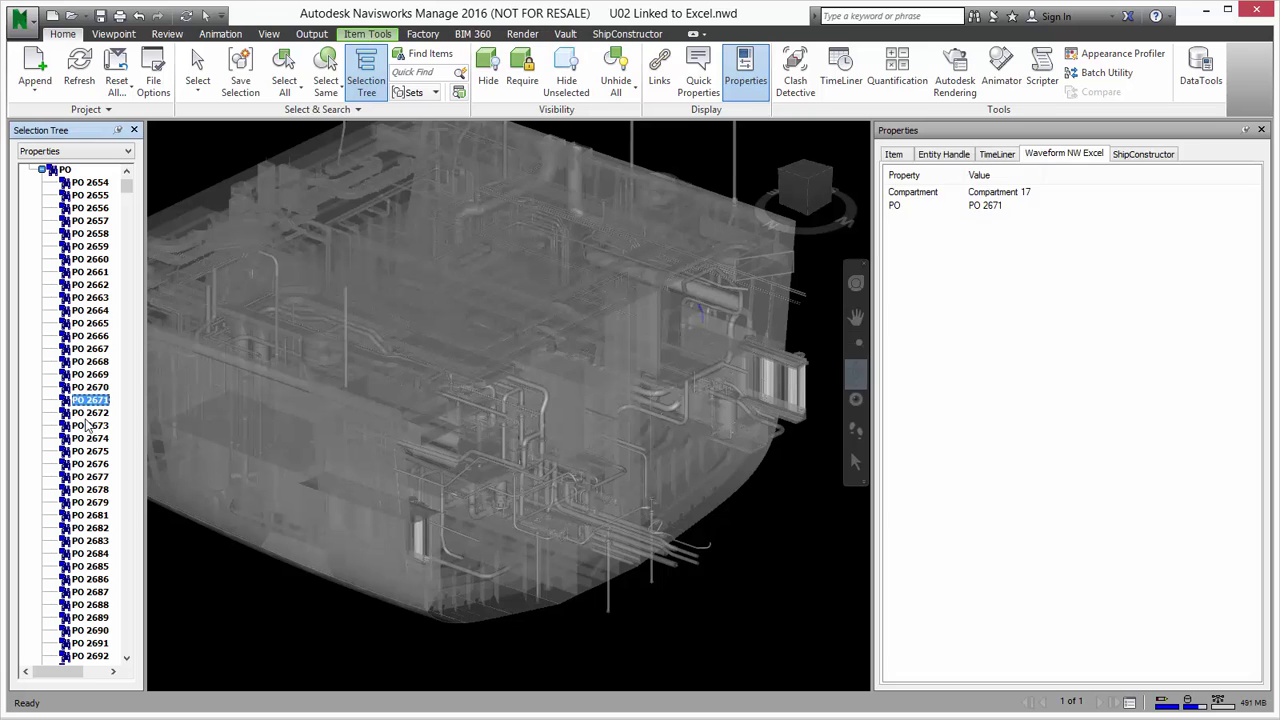
left_click(90, 426)
key("Escape")
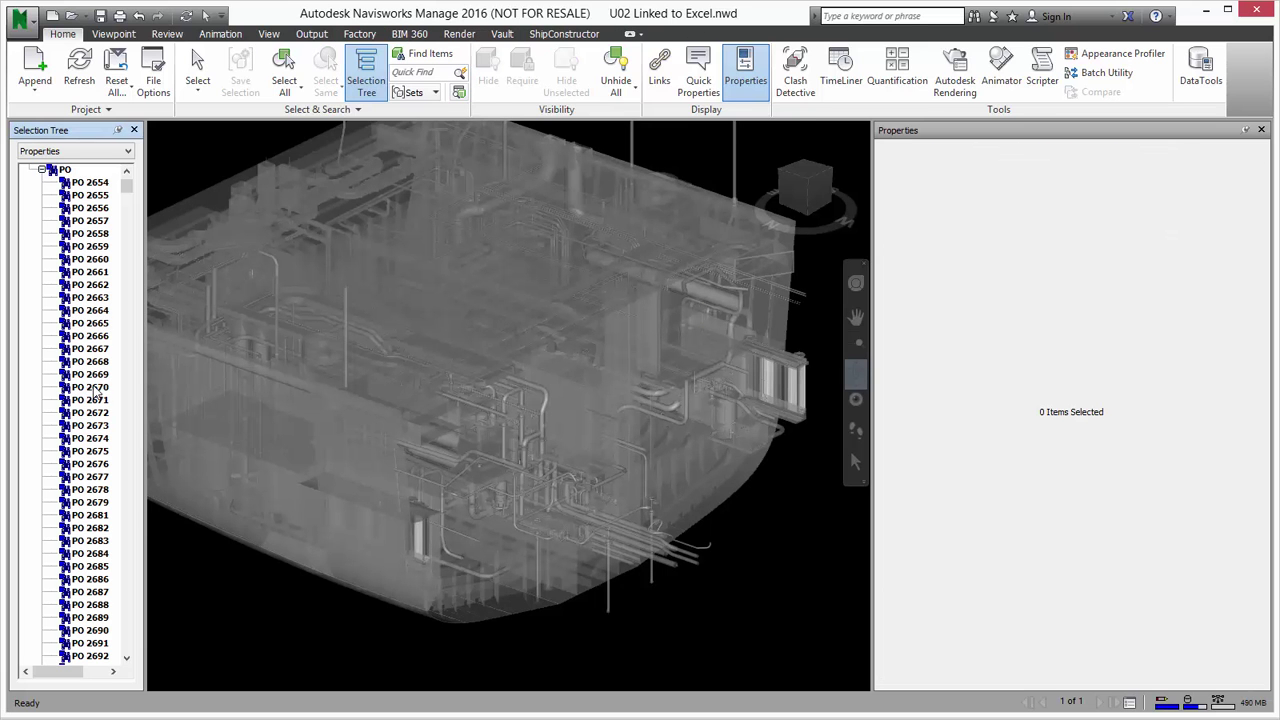